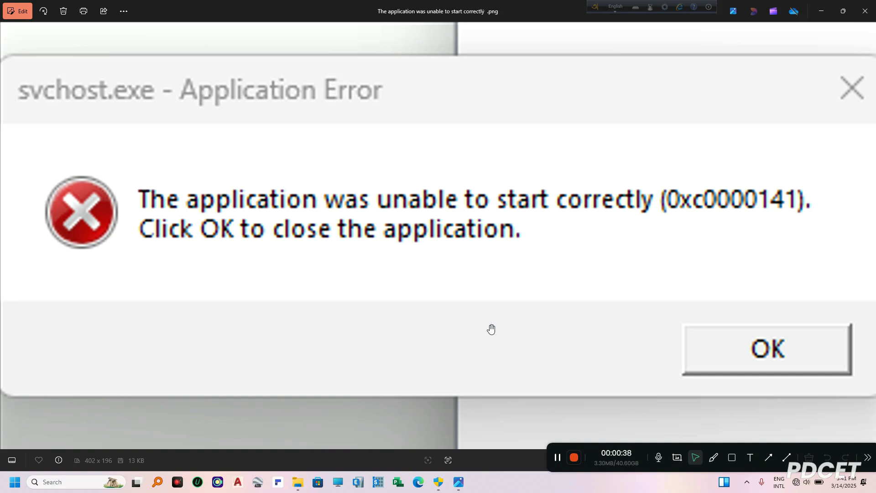
Step: Close the 0xc0000141 svchost.exe error screenshot in Microsoft Photos
{"action": "left_click", "coordinate": [865, 11]}
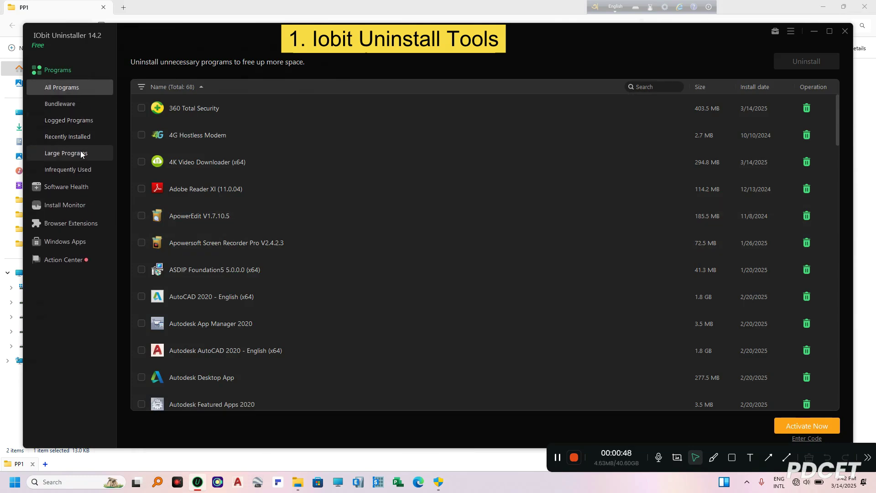
Step: Filter IObit to Recently Installed programs and tick Microsoft Edge WebView2 Runtime
{"action": "left_click", "coordinate": [68, 141]}
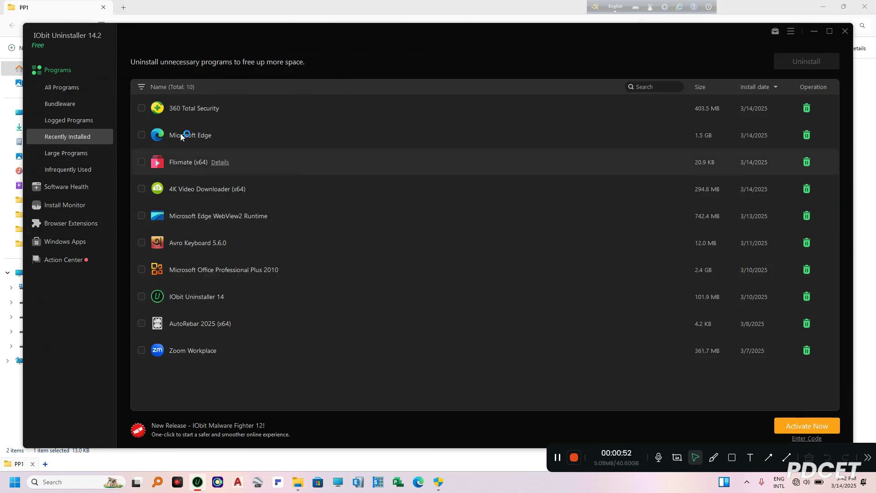
{"action": "mouse_move", "coordinate": [206, 189]}
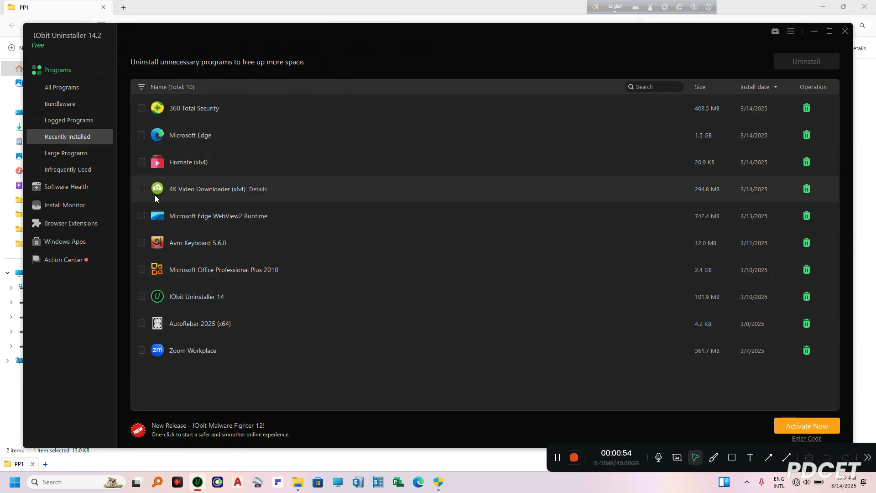
{"action": "left_click", "coordinate": [142, 215]}
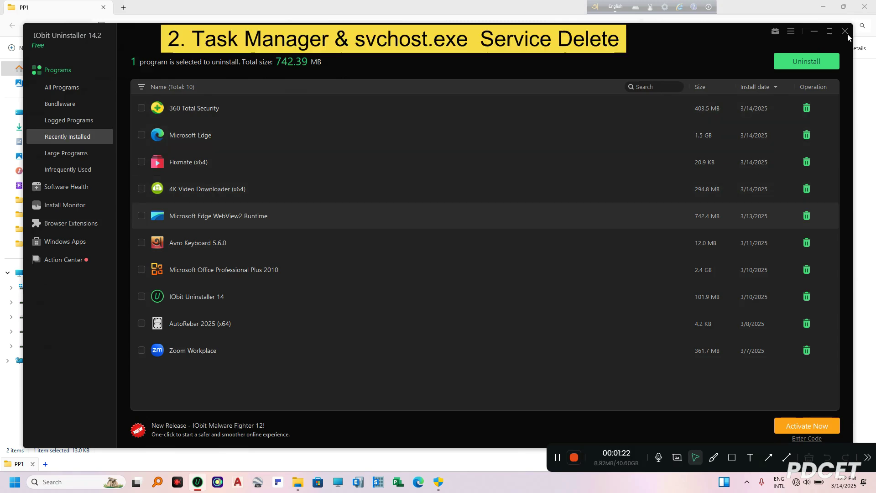
Step: Close IObit Uninstaller and open Task Manager maximized from the taskbar menu
{"action": "left_click", "coordinate": [814, 30]}
{"action": "right_click", "coordinate": [510, 481]}
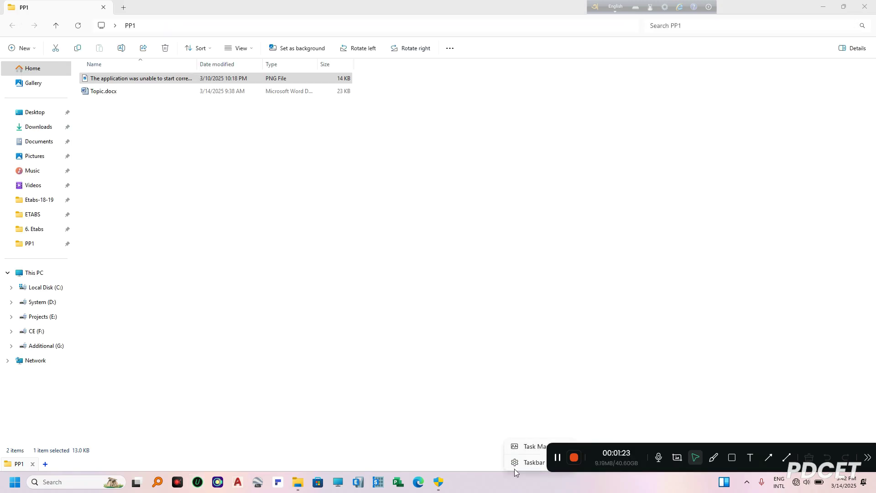
{"action": "left_click", "coordinate": [528, 446]}
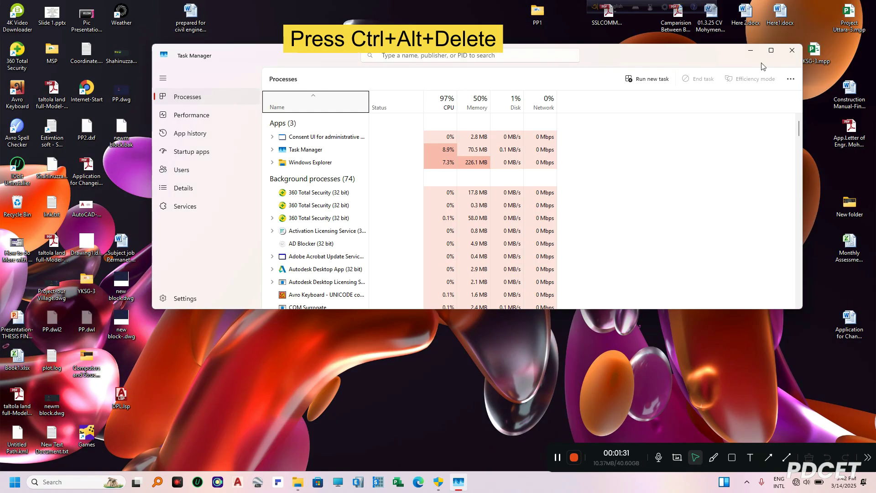
{"action": "double_click", "coordinate": [549, 86]}
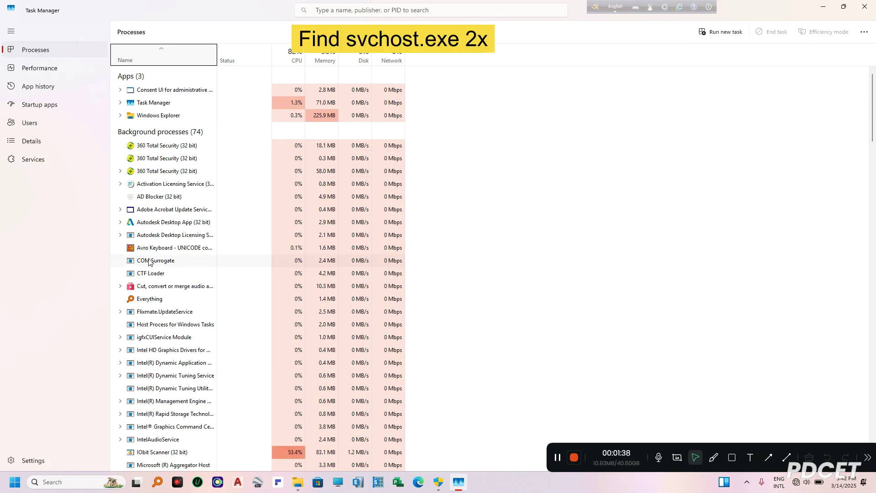
{"action": "scroll", "coordinate": [151, 274], "scroll_direction": "down", "scroll_amount": 3}
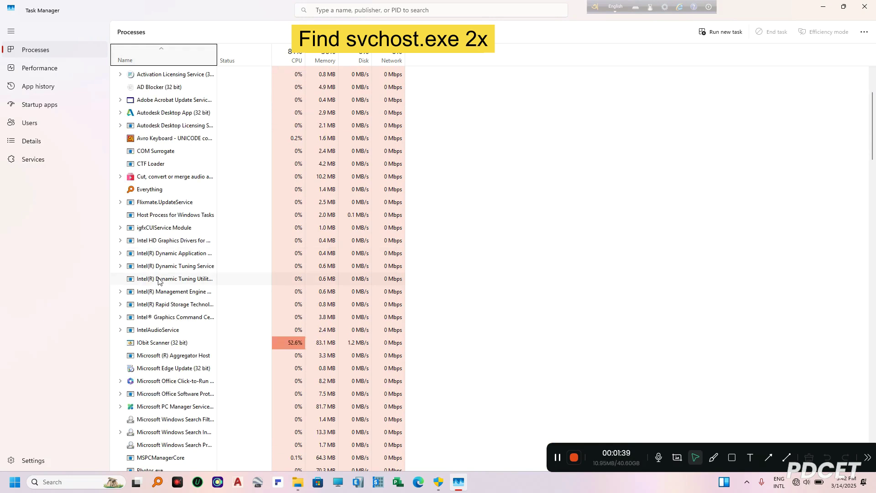
{"action": "scroll", "coordinate": [157, 304], "scroll_direction": "down", "scroll_amount": 5}
{"action": "scroll", "coordinate": [169, 322], "scroll_direction": "down", "scroll_amount": 6}
{"action": "scroll", "coordinate": [169, 343], "scroll_direction": "down", "scroll_amount": 4}
{"action": "scroll", "coordinate": [171, 356], "scroll_direction": "down", "scroll_amount": 7}
{"action": "scroll", "coordinate": [171, 377], "scroll_direction": "down", "scroll_amount": 6}
{"action": "scroll", "coordinate": [172, 394], "scroll_direction": "down", "scroll_amount": 5}
{"action": "scroll", "coordinate": [172, 396], "scroll_direction": "down", "scroll_amount": 4}
{"action": "scroll", "coordinate": [172, 401], "scroll_direction": "down", "scroll_amount": 5}
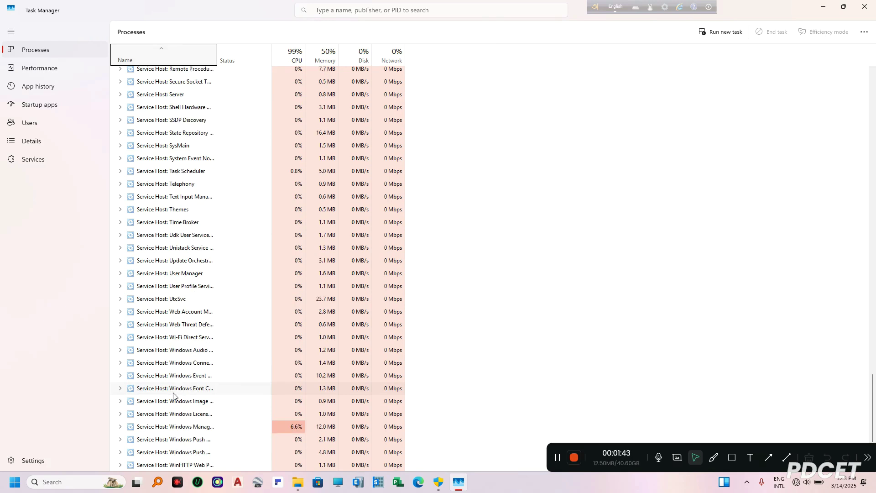
{"action": "scroll", "coordinate": [173, 417], "scroll_direction": "down", "scroll_amount": 5}
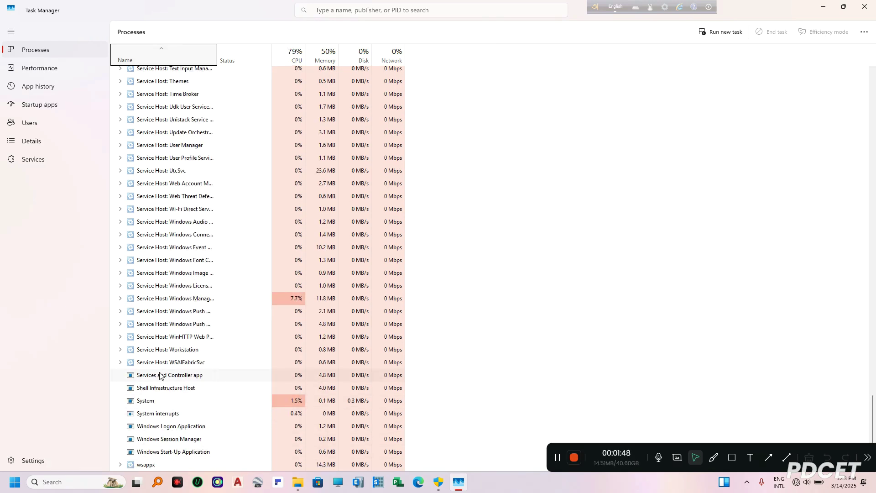
{"action": "scroll", "coordinate": [150, 277], "scroll_direction": "up", "scroll_amount": 5}
{"action": "scroll", "coordinate": [158, 272], "scroll_direction": "up", "scroll_amount": 5}
{"action": "scroll", "coordinate": [160, 270], "scroll_direction": "up", "scroll_amount": 4}
{"action": "scroll", "coordinate": [160, 272], "scroll_direction": "up", "scroll_amount": 2}
{"action": "scroll", "coordinate": [160, 274], "scroll_direction": "down", "scroll_amount": 6}
{"action": "scroll", "coordinate": [159, 288], "scroll_direction": "down", "scroll_amount": 4}
{"action": "scroll", "coordinate": [161, 322], "scroll_direction": "down", "scroll_amount": 1}
{"action": "scroll", "coordinate": [160, 323], "scroll_direction": "down", "scroll_amount": 1}
{"action": "scroll", "coordinate": [166, 335], "scroll_direction": "down", "scroll_amount": 3}
Step: Check and dismiss the System process menu, then open ShellHost's context menu
{"action": "right_click", "coordinate": [164, 404]}
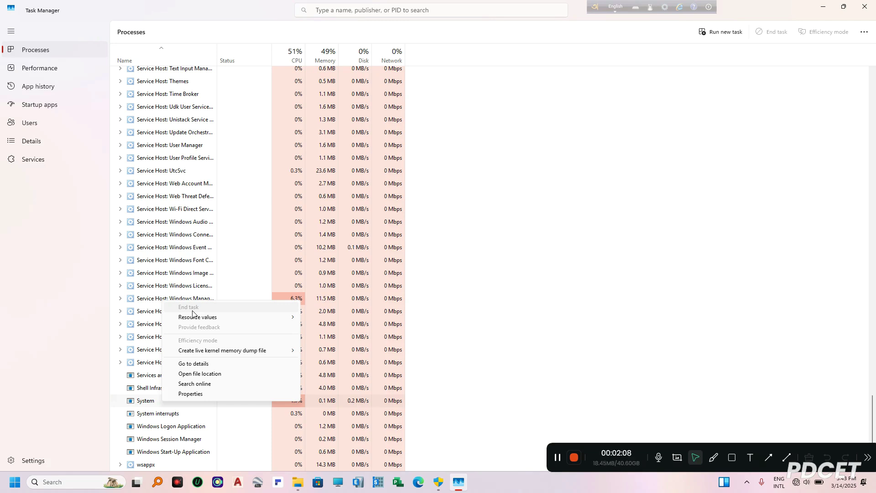
{"action": "left_click", "coordinate": [659, 272]}
{"action": "scroll", "coordinate": [295, 254], "scroll_direction": "up", "scroll_amount": 3}
{"action": "scroll", "coordinate": [261, 239], "scroll_direction": "up", "scroll_amount": 5}
{"action": "scroll", "coordinate": [219, 219], "scroll_direction": "up", "scroll_amount": 3}
{"action": "scroll", "coordinate": [205, 212], "scroll_direction": "up", "scroll_amount": 3}
{"action": "scroll", "coordinate": [186, 206], "scroll_direction": "up", "scroll_amount": 5}
{"action": "scroll", "coordinate": [181, 204], "scroll_direction": "up", "scroll_amount": 5}
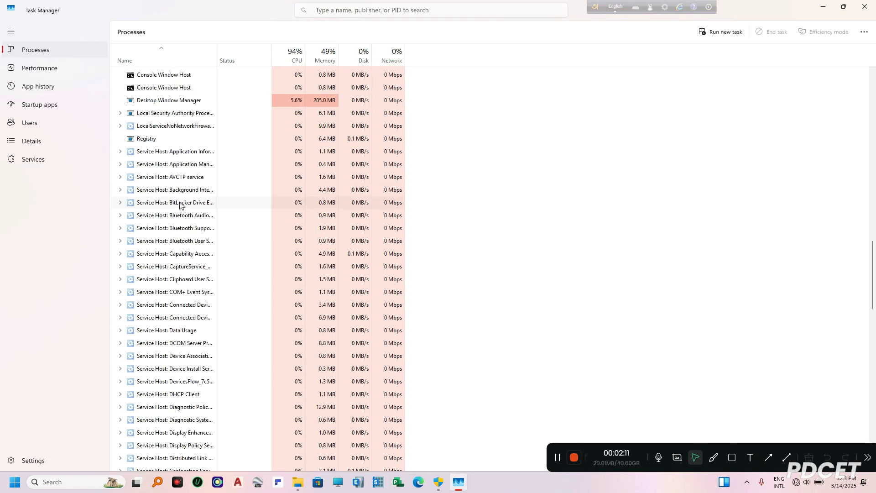
{"action": "scroll", "coordinate": [153, 162], "scroll_direction": "up", "scroll_amount": 1}
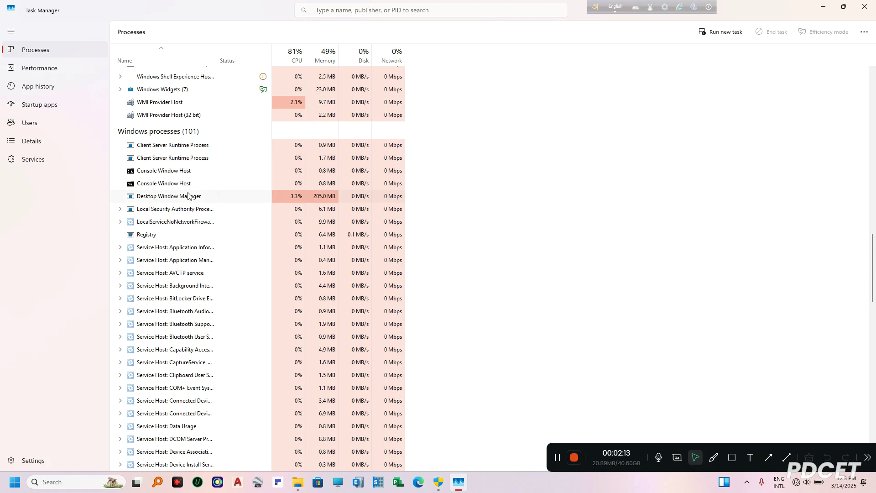
{"action": "scroll", "coordinate": [159, 142], "scroll_direction": "up", "scroll_amount": 5}
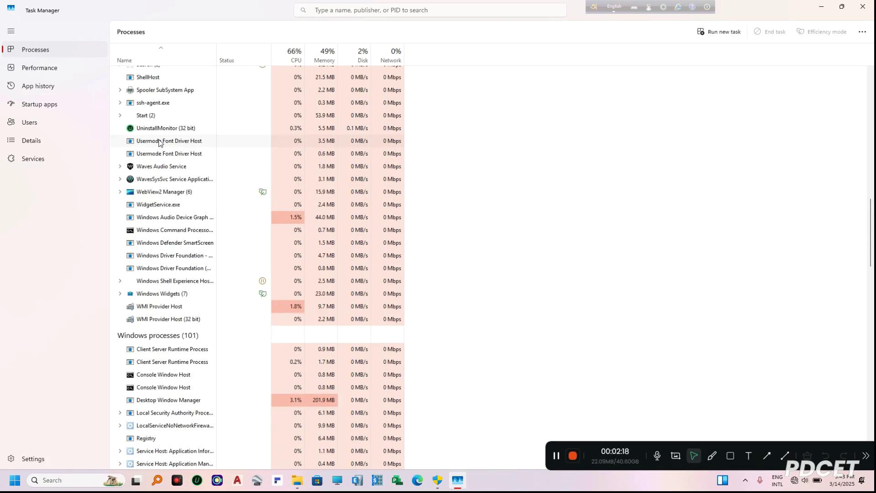
{"action": "scroll", "coordinate": [159, 142], "scroll_direction": "up", "scroll_amount": 1}
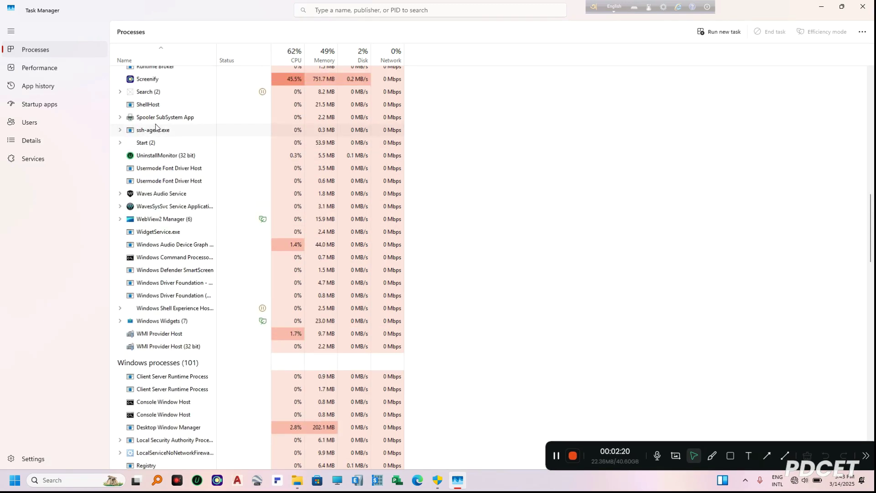
{"action": "right_click", "coordinate": [149, 107]}
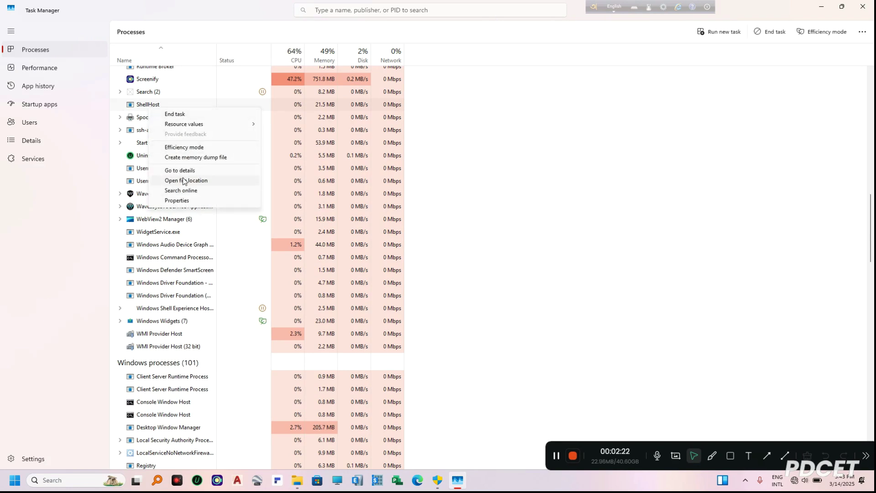
Step: Open ShellHost's System32 location, go back to PP1, and close the duplicate window
{"action": "left_click", "coordinate": [191, 181]}
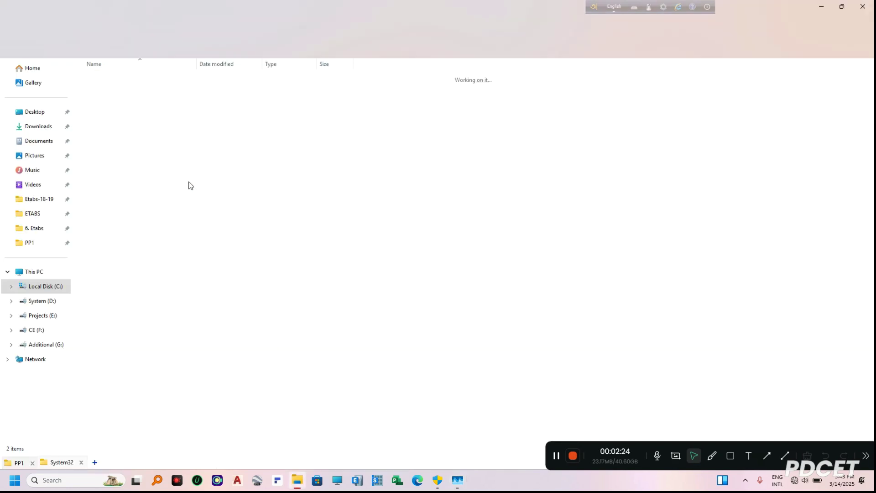
{"action": "scroll", "coordinate": [284, 293], "scroll_direction": "down", "scroll_amount": 8}
{"action": "scroll", "coordinate": [172, 336], "scroll_direction": "down", "scroll_amount": 8}
{"action": "scroll", "coordinate": [109, 333], "scroll_direction": "down", "scroll_amount": 8}
{"action": "scroll", "coordinate": [112, 331], "scroll_direction": "down", "scroll_amount": 8}
{"action": "scroll", "coordinate": [126, 382], "scroll_direction": "down", "scroll_amount": 8}
{"action": "scroll", "coordinate": [172, 356], "scroll_direction": "down", "scroll_amount": 8}
{"action": "scroll", "coordinate": [266, 325], "scroll_direction": "down", "scroll_amount": 6}
{"action": "scroll", "coordinate": [266, 321], "scroll_direction": "down", "scroll_amount": 3}
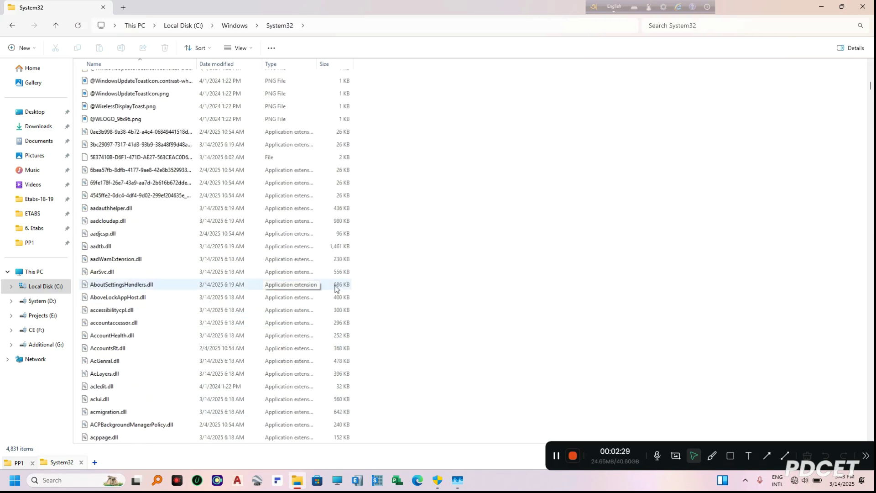
{"action": "right_click", "coordinate": [421, 239]}
{"action": "left_click", "coordinate": [406, 185]}
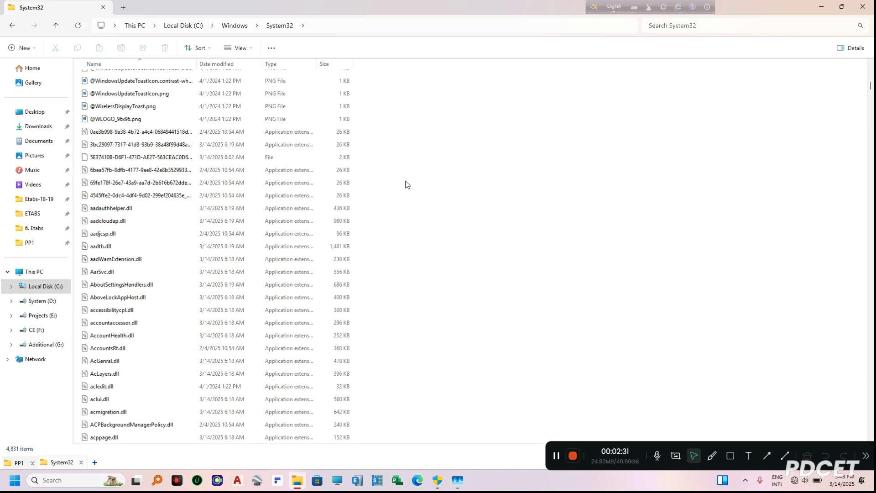
{"action": "left_click", "coordinate": [10, 26]}
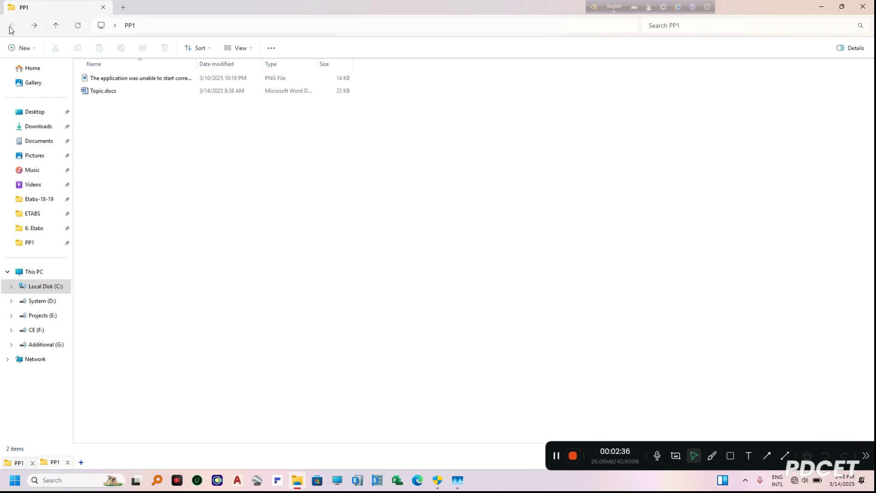
{"action": "left_click", "coordinate": [863, 7]}
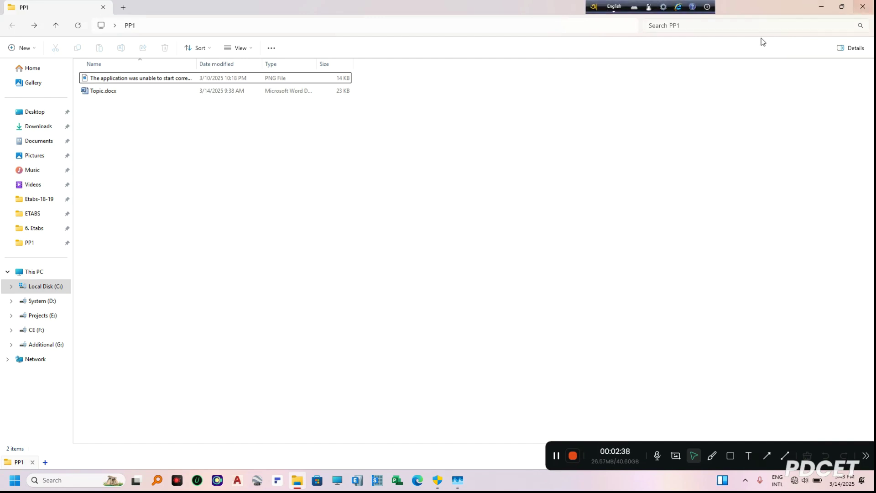
Step: Close the File Explorer window, then close Task Manager
{"action": "left_click", "coordinate": [861, 7]}
{"action": "scroll", "coordinate": [205, 227], "scroll_direction": "down", "scroll_amount": 2}
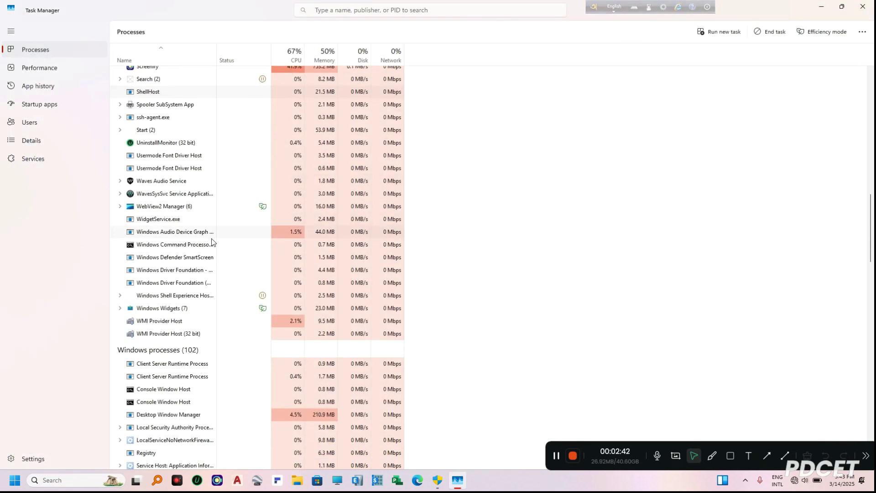
{"action": "scroll", "coordinate": [167, 346], "scroll_direction": "down", "scroll_amount": 1}
{"action": "scroll", "coordinate": [162, 383], "scroll_direction": "down", "scroll_amount": 1}
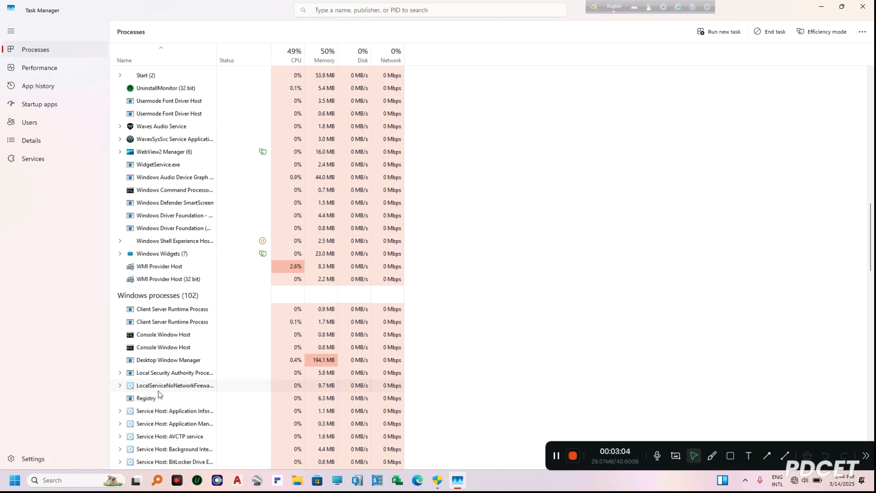
{"action": "left_click", "coordinate": [862, 6]}
Step: Select the opening words and the word 'svchost' in the guide's first sentence
{"action": "right_click", "coordinate": [272, 95]}
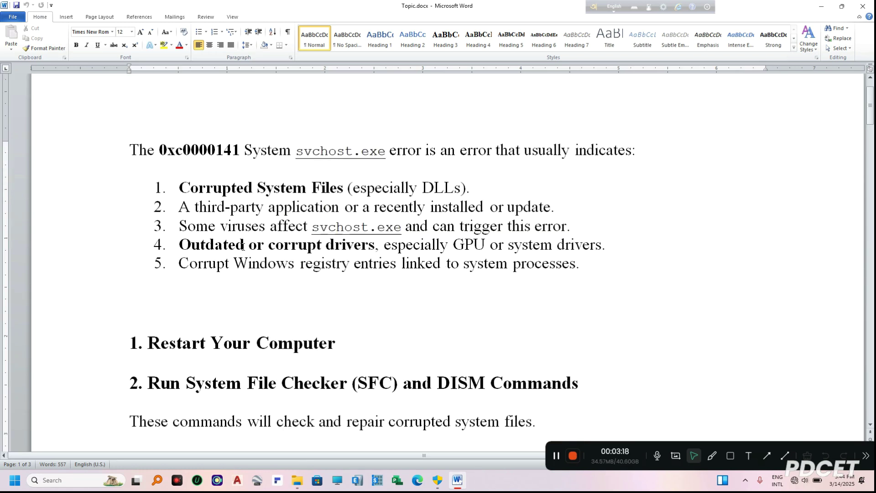
{"action": "left_click_drag", "start_coordinate": [129, 150], "coordinate": [353, 152]}
{"action": "left_click", "coordinate": [309, 154]}
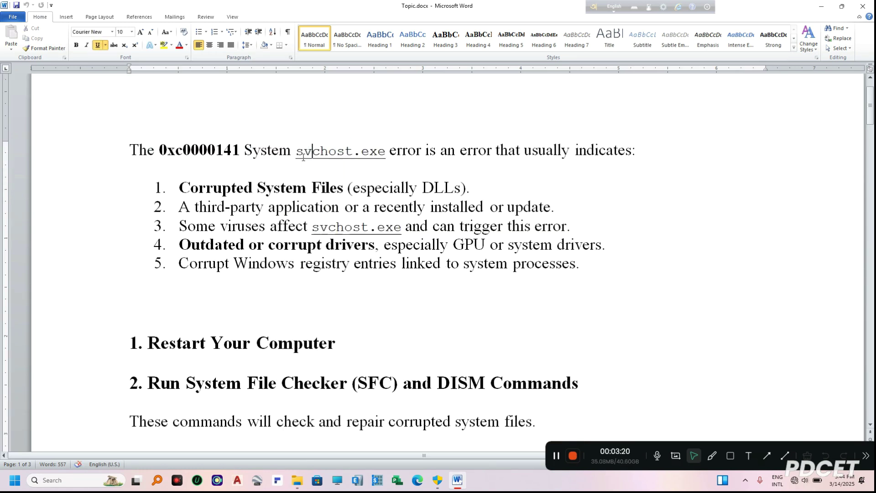
{"action": "double_click", "coordinate": [304, 156]}
Step: Highlight the first four causes, from Corrupted System Files through outdated drivers
{"action": "left_click_drag", "start_coordinate": [179, 187], "coordinate": [345, 187]}
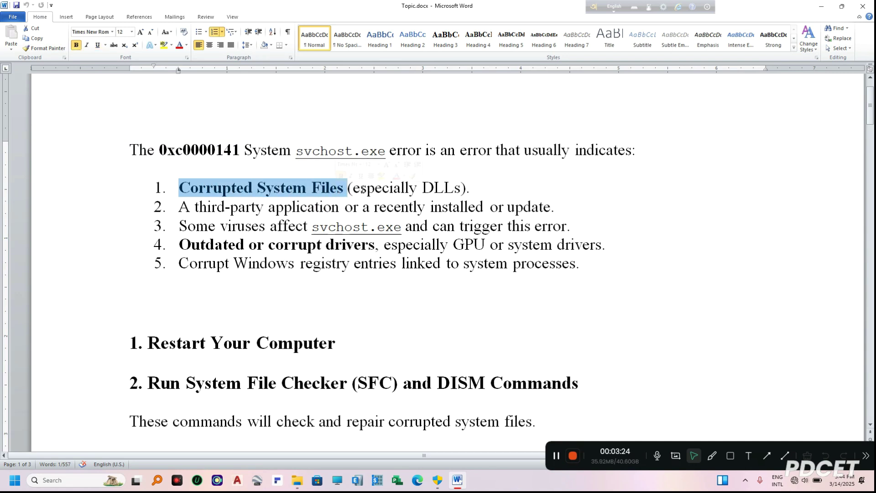
{"action": "left_click_drag", "start_coordinate": [179, 206], "coordinate": [560, 208]}
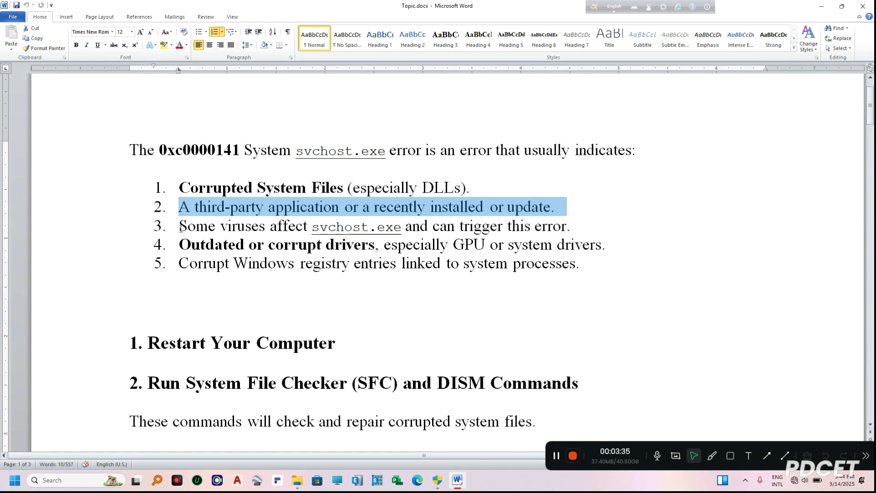
{"action": "left_click_drag", "start_coordinate": [181, 227], "coordinate": [441, 230]}
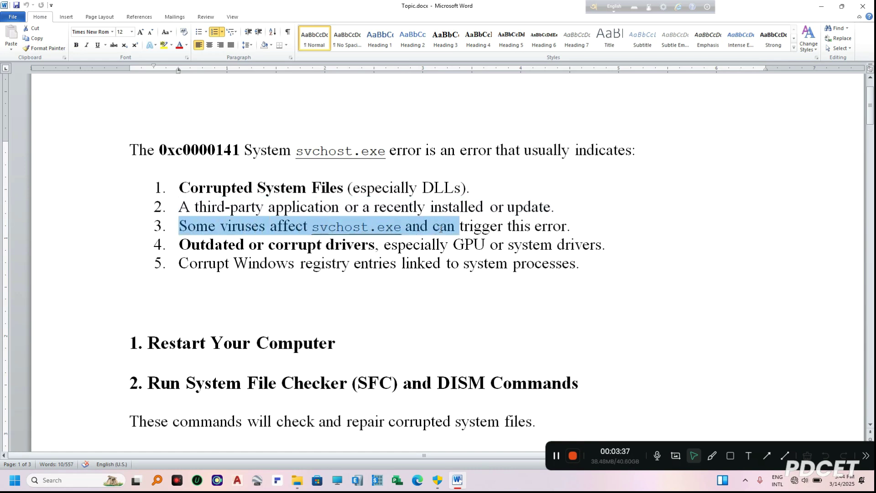
{"action": "left_click_drag", "start_coordinate": [441, 229], "coordinate": [565, 230]}
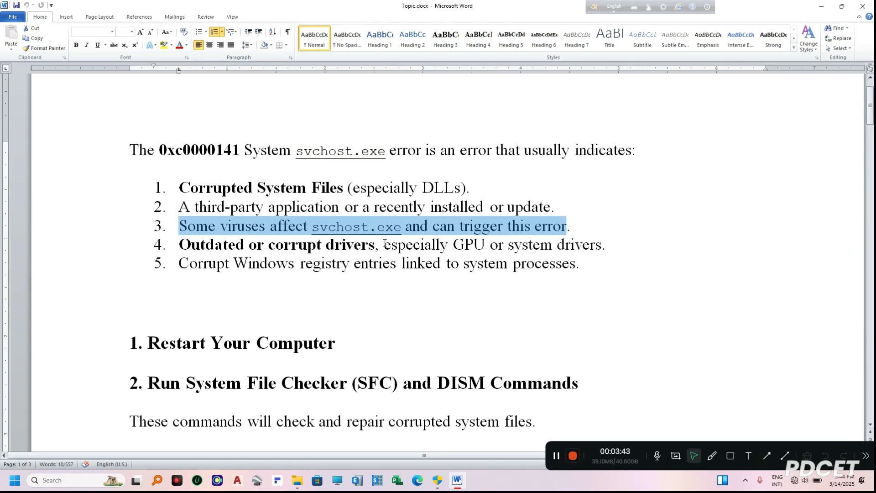
{"action": "left_click_drag", "start_coordinate": [188, 245], "coordinate": [430, 251]}
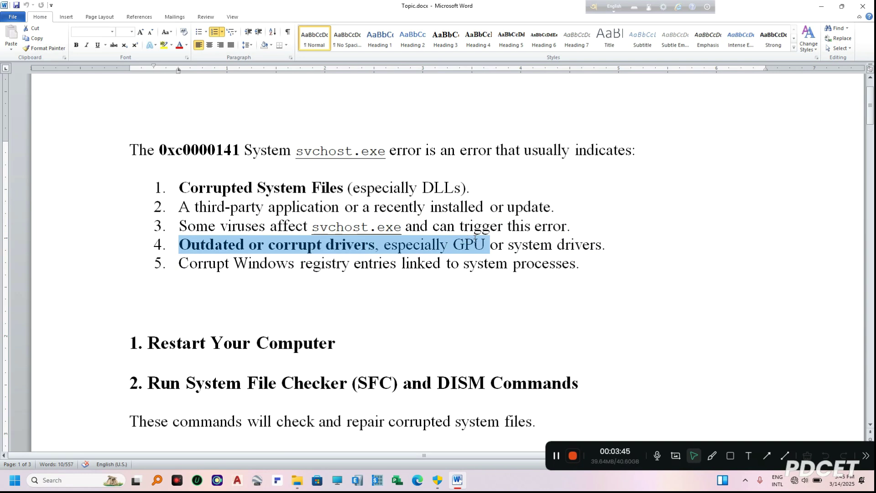
{"action": "mouse_move", "coordinate": [486, 240]}
{"action": "left_mouse_down"}
{"action": "mouse_move", "coordinate": [602, 245]}
{"action": "mouse_move", "coordinate": [206, 253]}
{"action": "left_mouse_up"}
{"action": "left_click", "coordinate": [533, 259]}
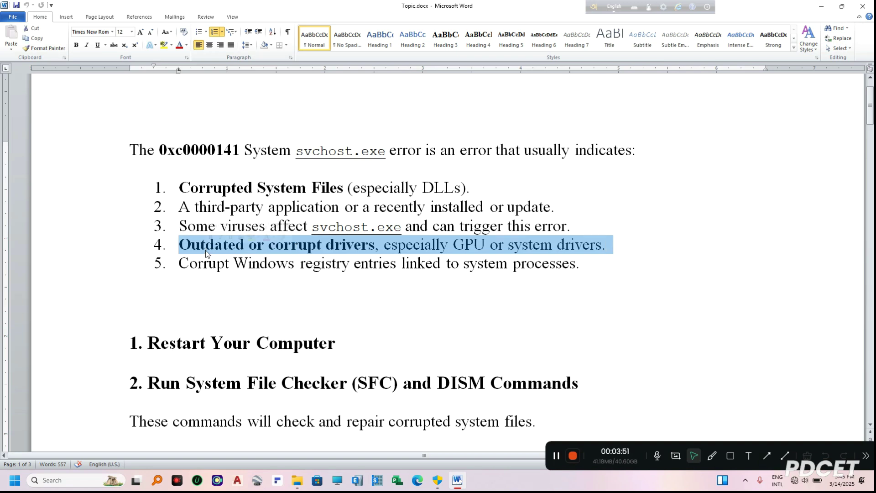
Step: Highlight the Corrupt Windows registry cause and the Restart Your Computer heading
{"action": "left_click", "coordinate": [179, 264]}
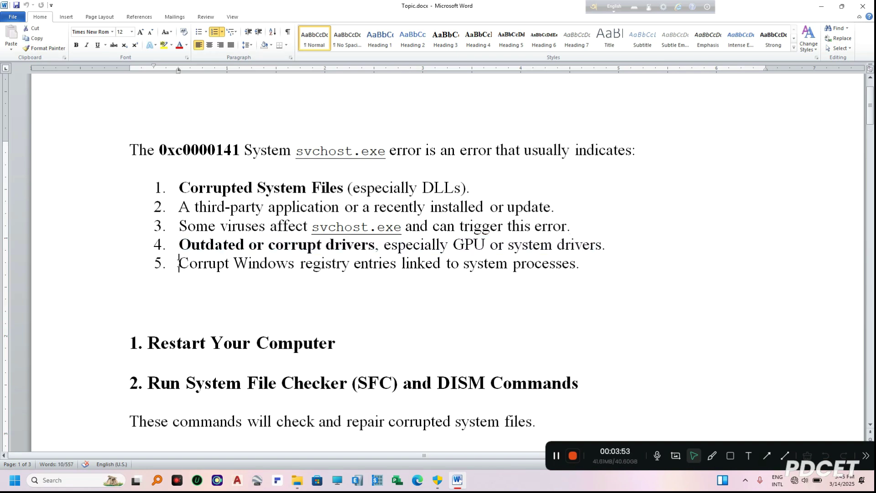
{"action": "left_click_drag", "start_coordinate": [179, 263], "coordinate": [341, 263]}
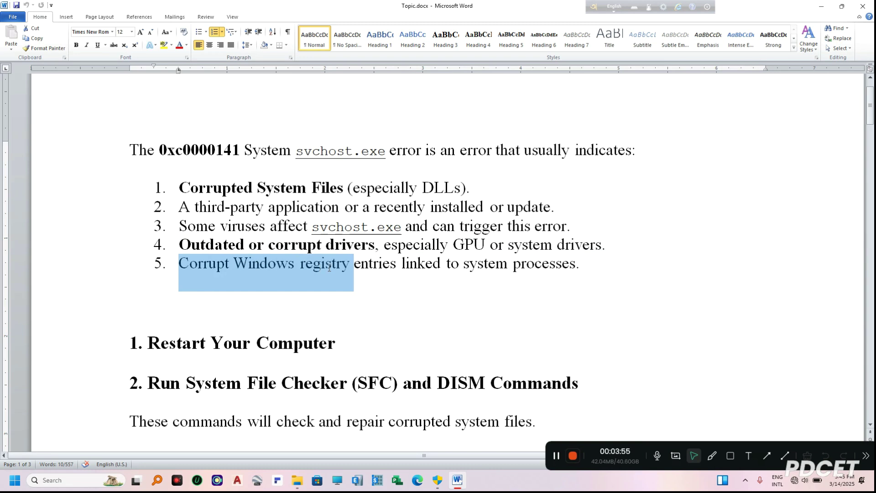
{"action": "left_click_drag", "start_coordinate": [341, 264], "coordinate": [564, 275]}
{"action": "scroll", "coordinate": [563, 274], "scroll_direction": "down", "scroll_amount": 4}
{"action": "scroll", "coordinate": [412, 261], "scroll_direction": "down", "scroll_amount": 1}
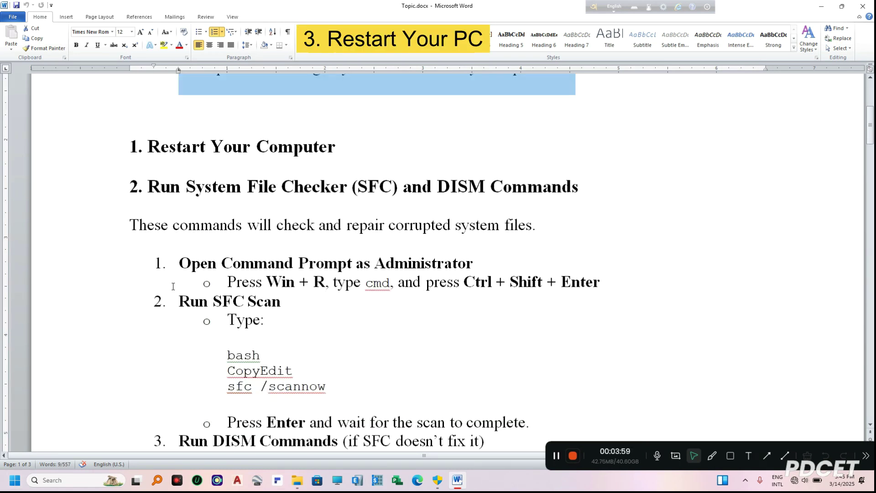
{"action": "left_click_drag", "start_coordinate": [148, 147], "coordinate": [311, 165]}
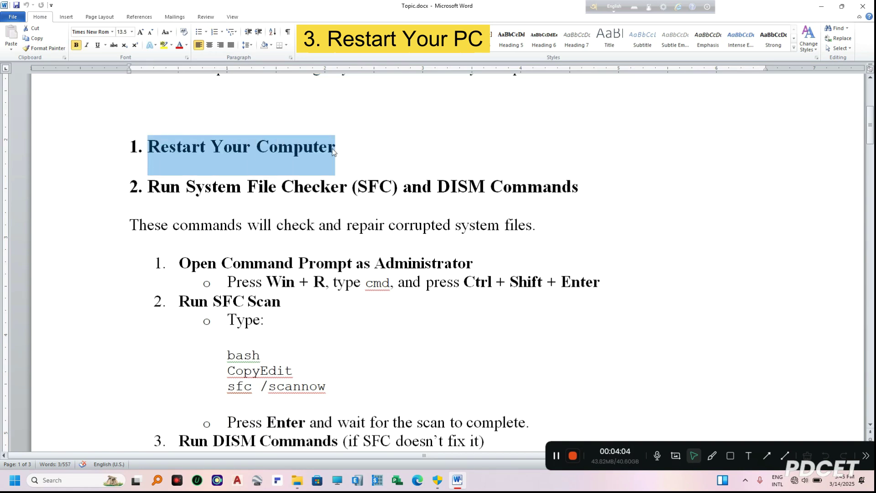
{"action": "left_click", "coordinate": [205, 192]}
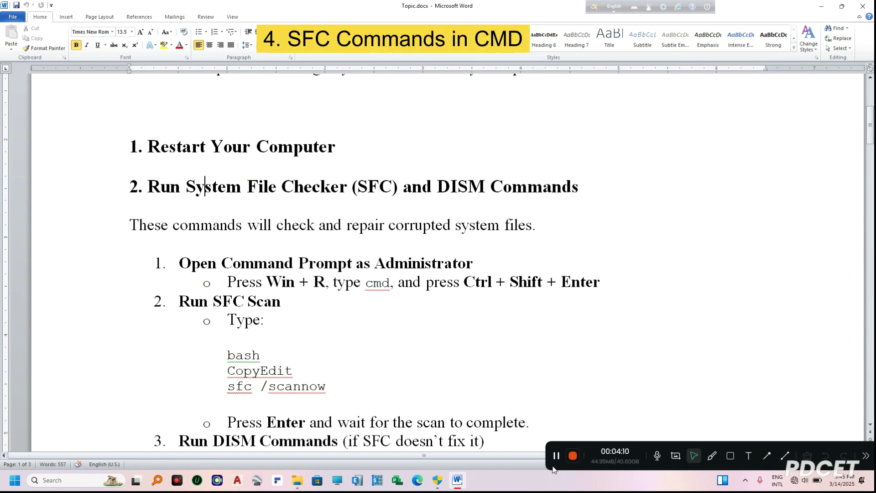
Step: Search for cmd and launch Command Prompt as administrator
{"action": "right_click", "coordinate": [17, 482]}
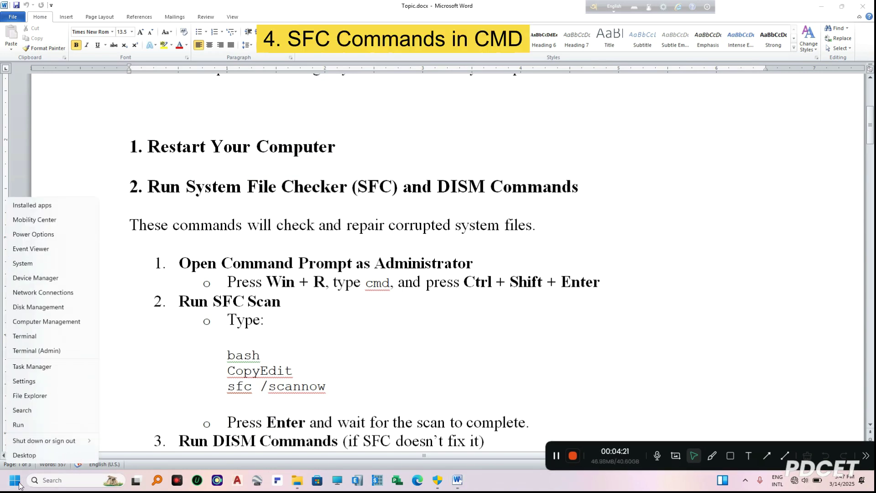
{"action": "left_click", "coordinate": [15, 480]}
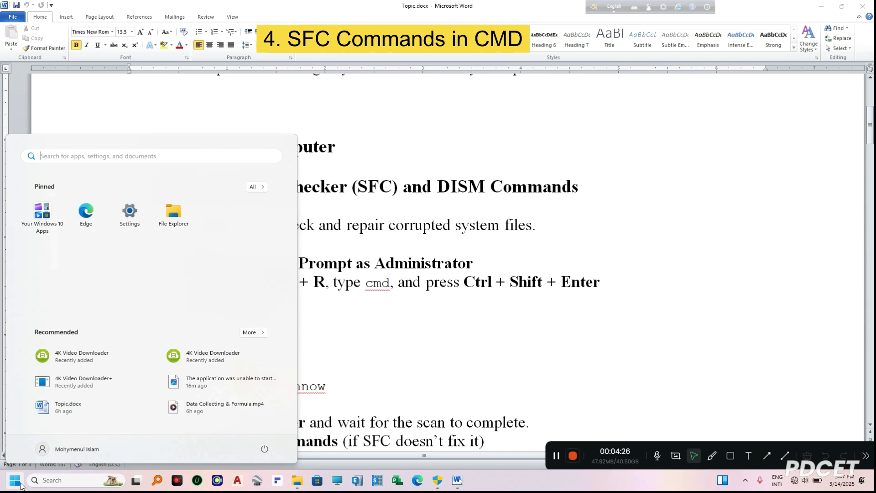
{"action": "left_click", "coordinate": [58, 482]}
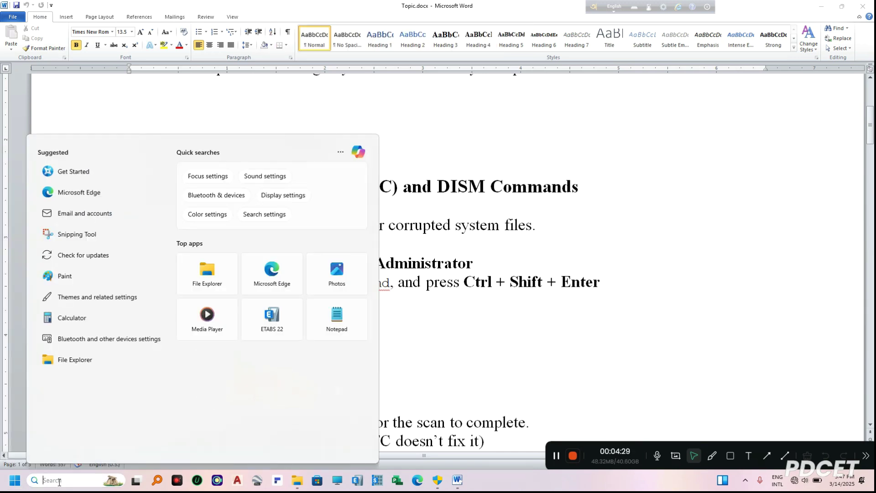
{"action": "type", "text": "cmd"}
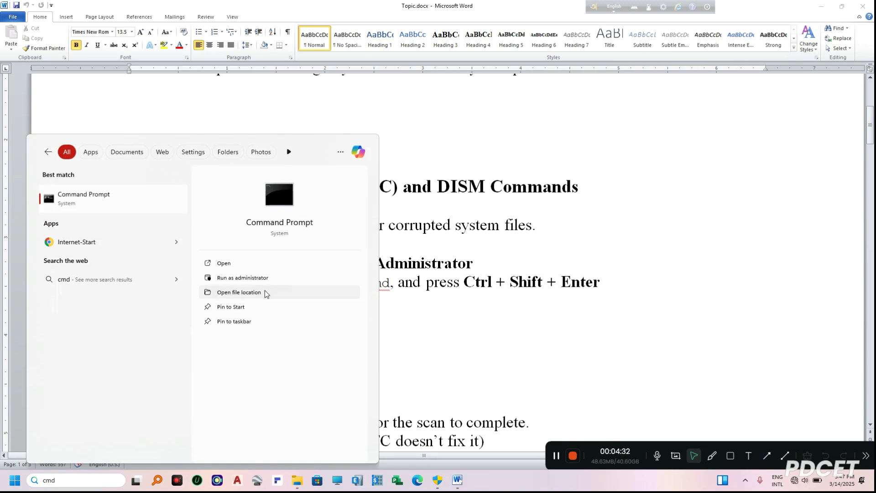
{"action": "left_click", "coordinate": [257, 281]}
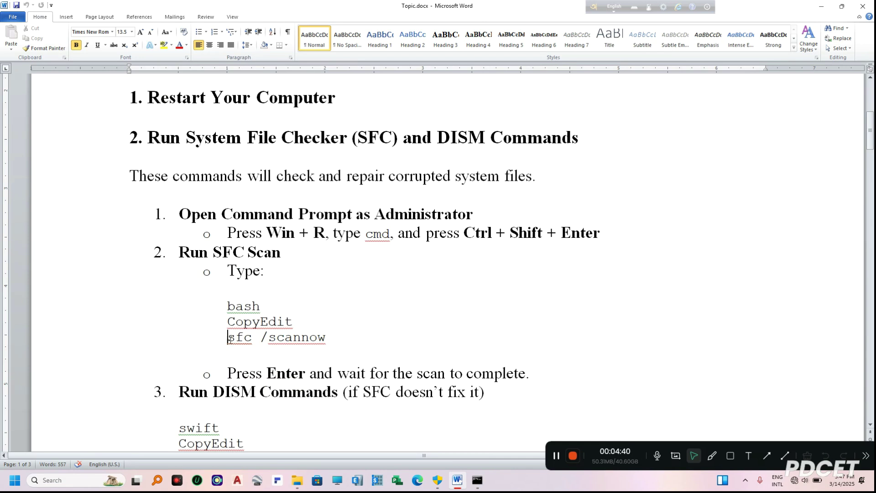
Step: Copy the sfc /scannow command line from the Word guide
{"action": "triple_click", "coordinate": [226, 340]}
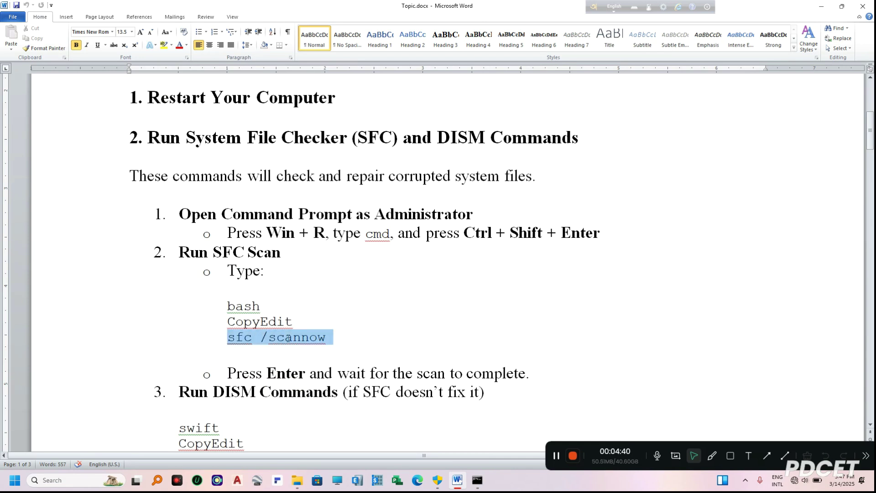
{"action": "right_click", "coordinate": [292, 339]}
{"action": "left_click", "coordinate": [313, 203]}
{"action": "left_click", "coordinate": [479, 481]}
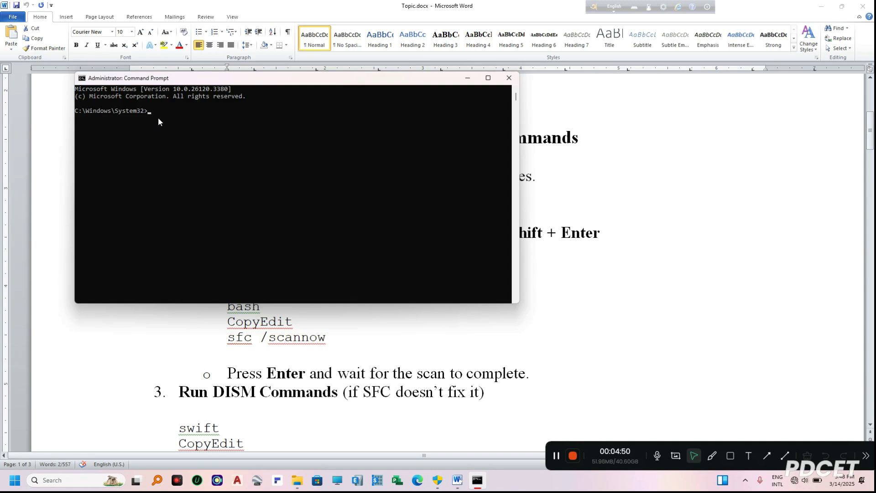
Step: Copy sfc /scannow again and run it in the administrator console until 100%
{"action": "triple_click", "coordinate": [312, 340]}
{"action": "right_click", "coordinate": [295, 341]}
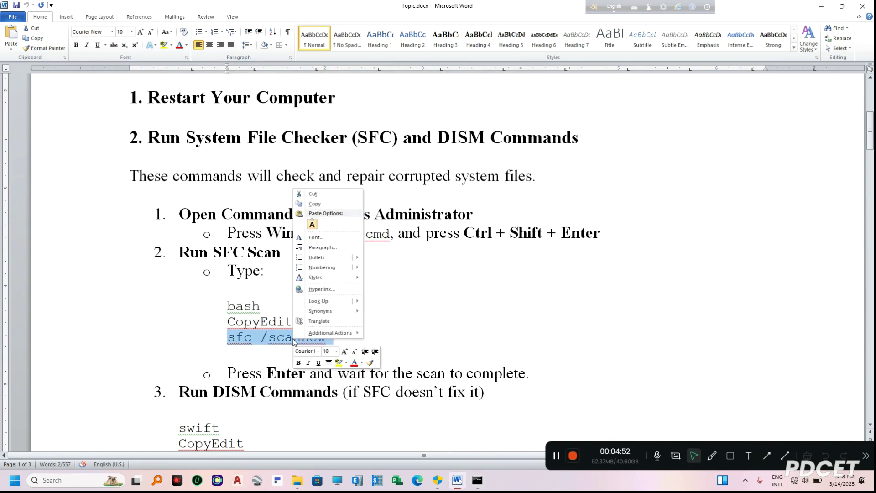
{"action": "left_click", "coordinate": [313, 203]}
{"action": "left_click", "coordinate": [477, 479]}
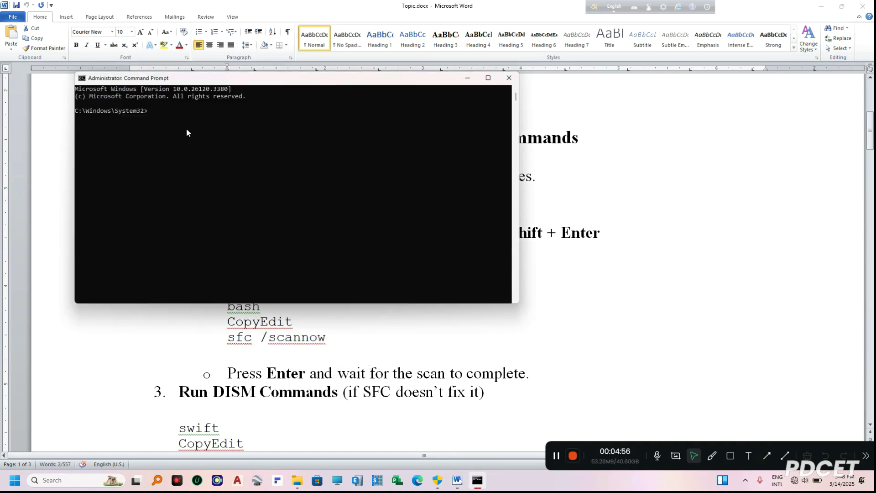
{"action": "left_click", "coordinate": [163, 120]}
{"action": "left_click", "coordinate": [150, 116]}
{"action": "type", "text": "sfc /scannow"}
{"action": "key", "text": "Return"}
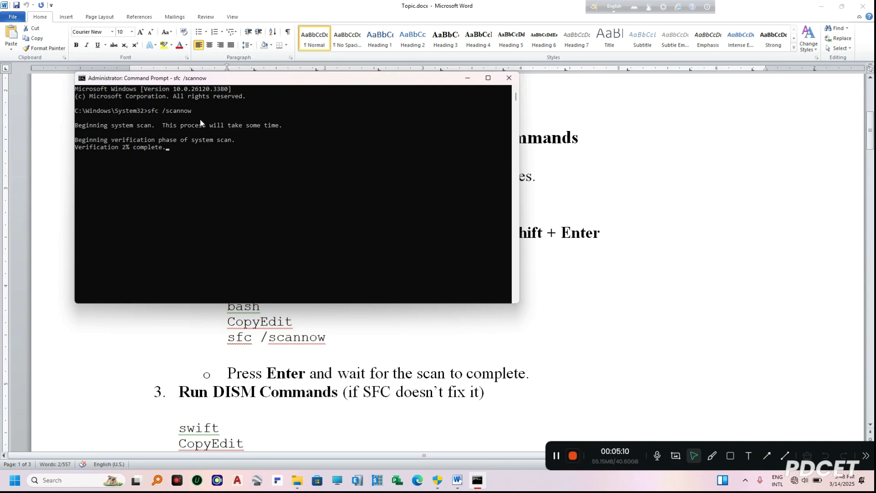
{"action": "scroll", "coordinate": [528, 442], "scroll_direction": "down", "scroll_amount": 2}
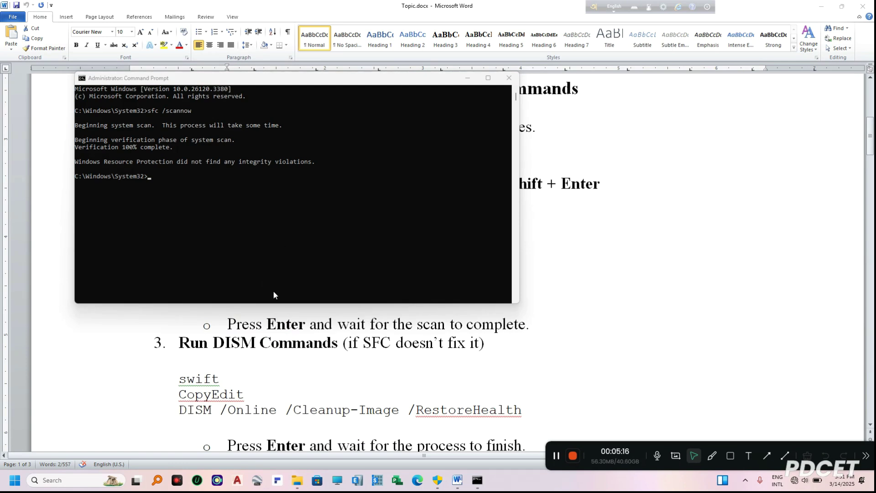
{"action": "scroll", "coordinate": [246, 357], "scroll_direction": "down", "scroll_amount": 2}
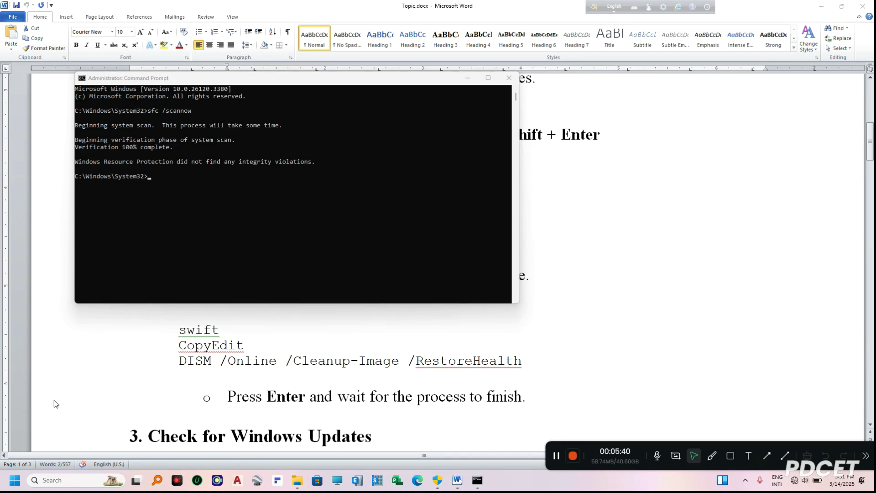
Step: Switch back to the Word guide and copy the DISM RestoreHealth command line
{"action": "left_click", "coordinate": [67, 481]}
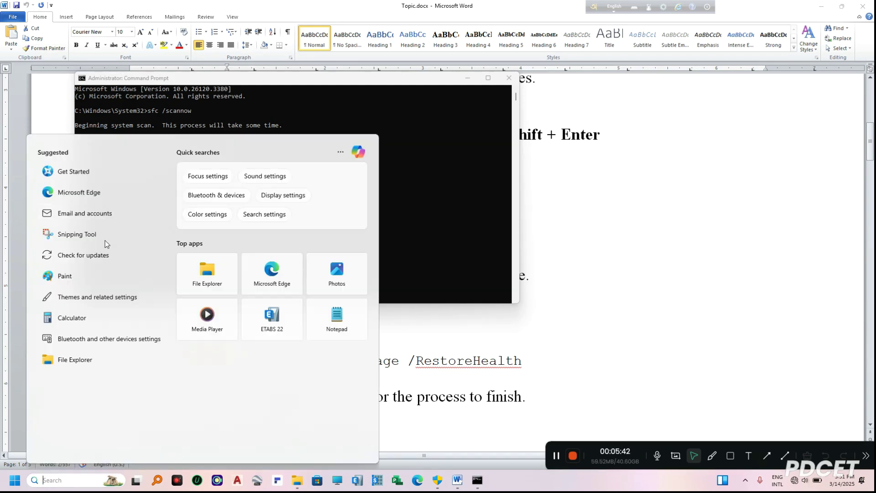
{"action": "left_click", "coordinate": [628, 319]}
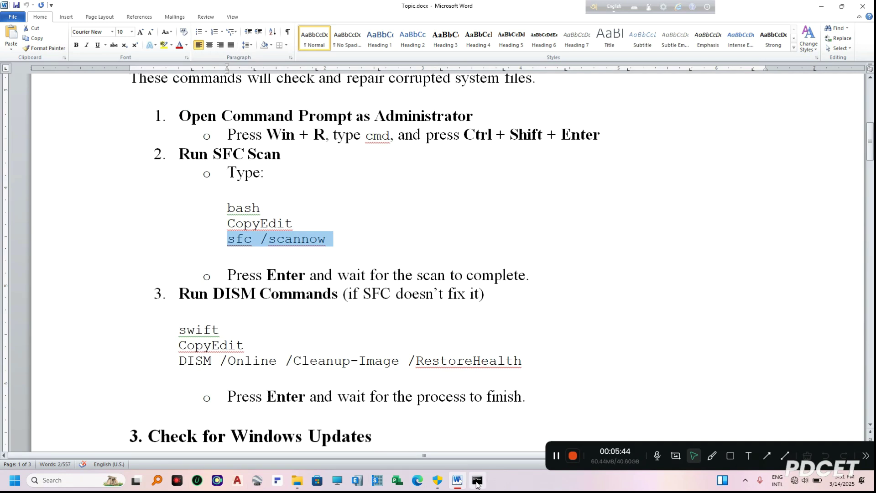
{"action": "key", "text": "alt+Tab"}
{"action": "key", "text": "alt+Tab"}
{"action": "left_click_drag", "start_coordinate": [180, 361], "coordinate": [524, 361]}
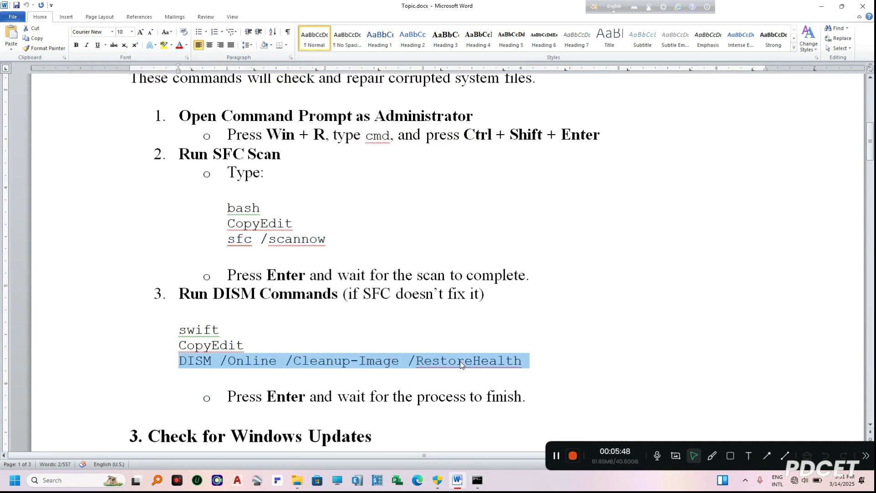
{"action": "right_click", "coordinate": [460, 361]}
{"action": "left_click", "coordinate": [482, 227]}
Step: Paste and run DISM /Online /Cleanup-Image /RestoreHealth, then close Command Prompt
{"action": "left_click", "coordinate": [476, 481]}
{"action": "left_click", "coordinate": [152, 170]}
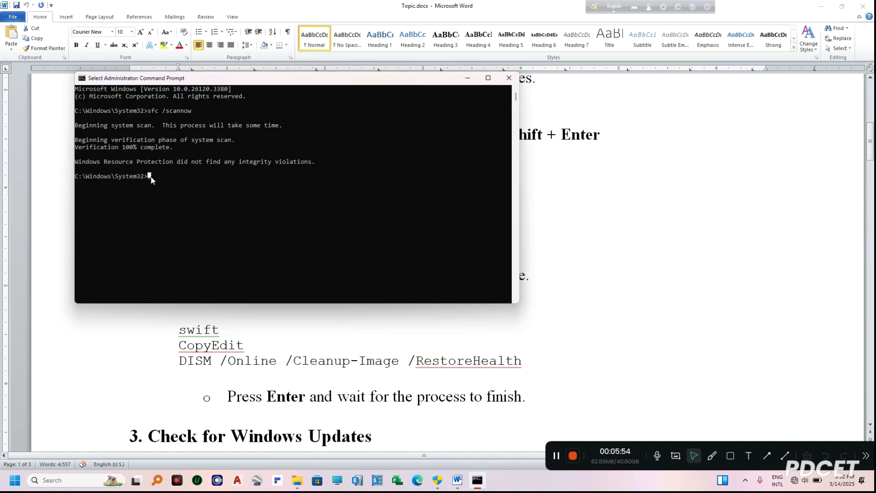
{"action": "right_click", "coordinate": [151, 178]}
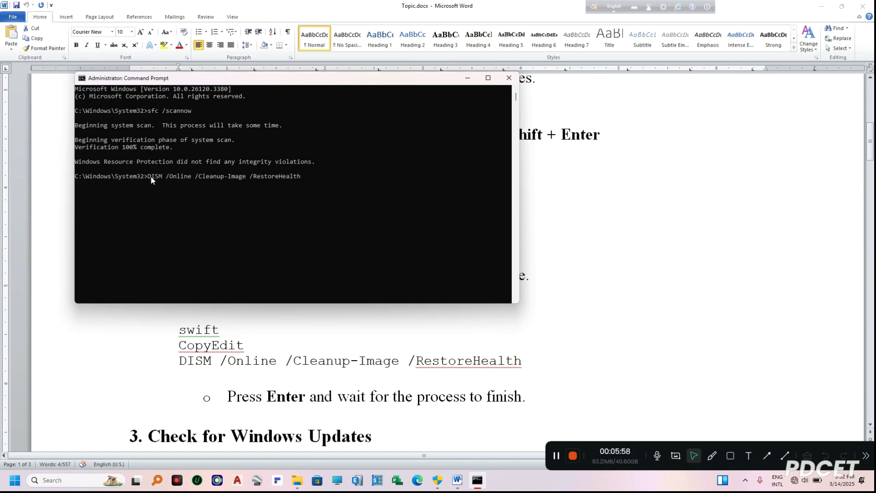
{"action": "key", "text": "Return"}
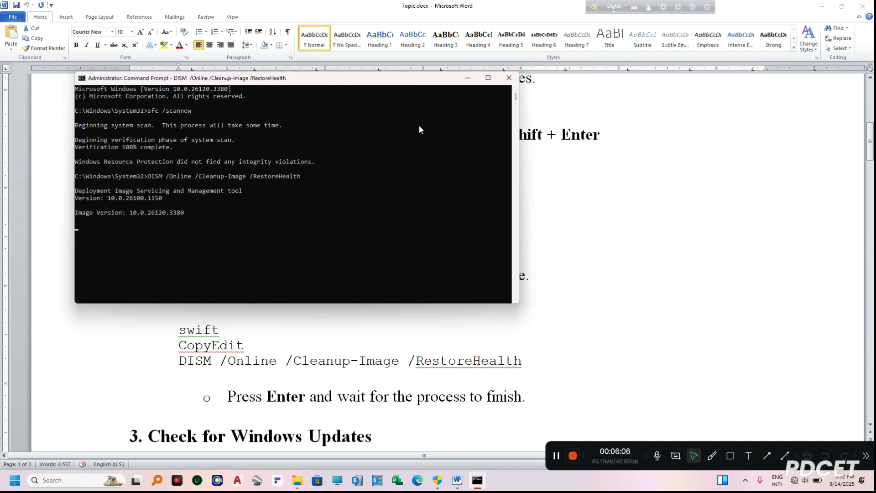
{"action": "left_click", "coordinate": [509, 80]}
{"action": "scroll", "coordinate": [313, 319], "scroll_direction": "down", "scroll_amount": 3}
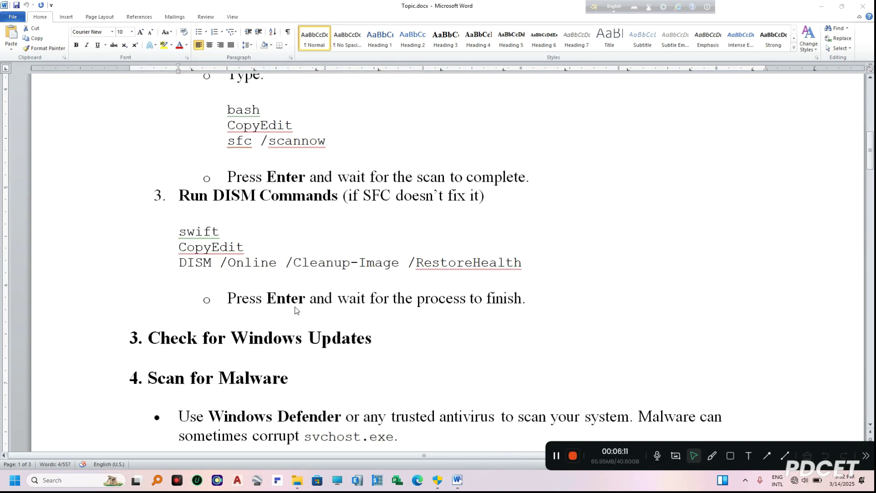
{"action": "scroll", "coordinate": [295, 307], "scroll_direction": "down", "scroll_amount": 2}
{"action": "scroll", "coordinate": [292, 303], "scroll_direction": "down", "scroll_amount": 1}
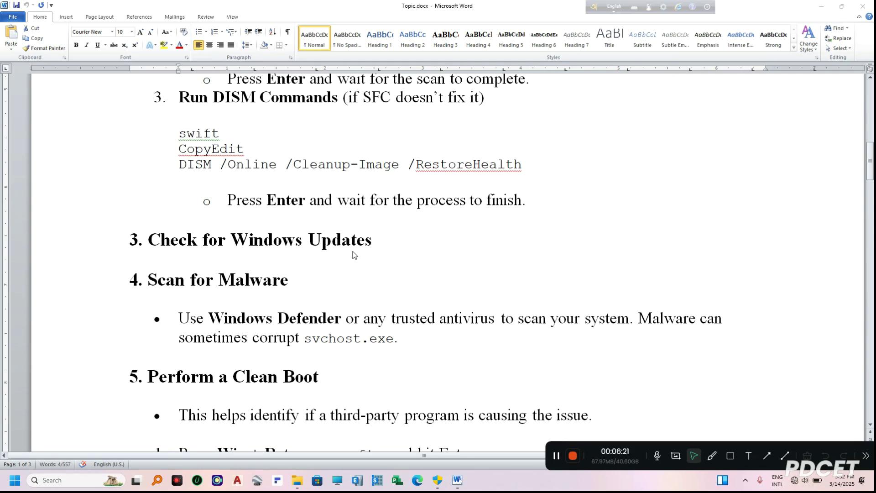
{"action": "scroll", "coordinate": [153, 407], "scroll_direction": "down", "scroll_amount": 1}
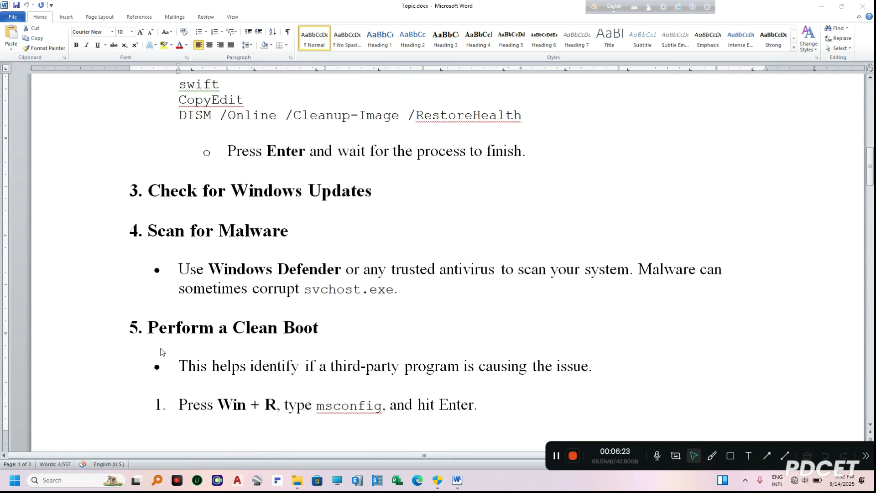
Step: Find Windows Update through search, confirm the PC is up to date, and close Settings
{"action": "left_click", "coordinate": [77, 483]}
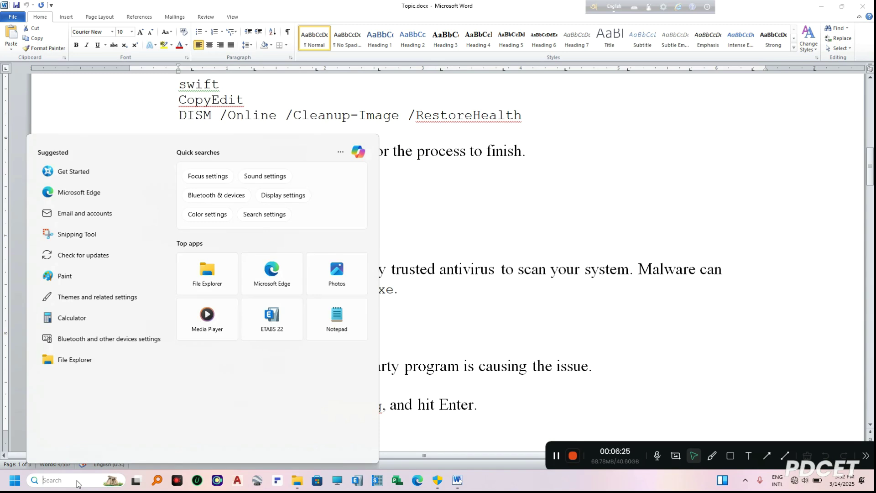
{"action": "type", "text": "upda"}
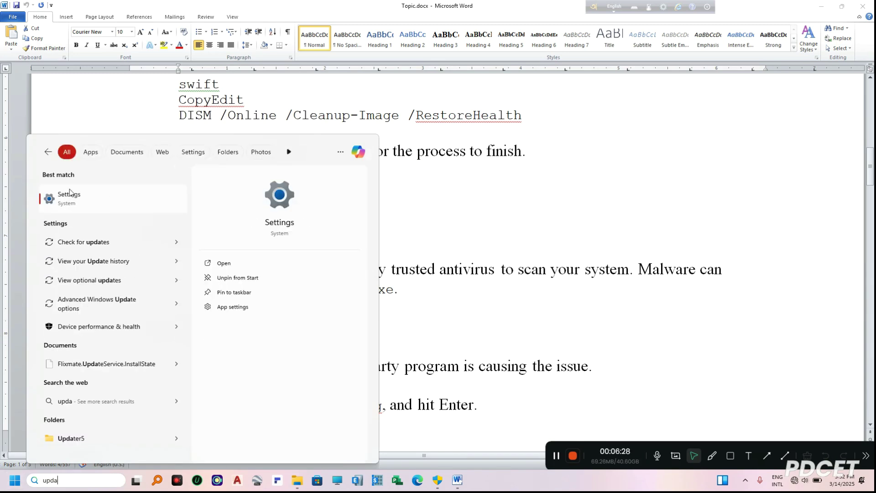
{"action": "left_click", "coordinate": [87, 245]}
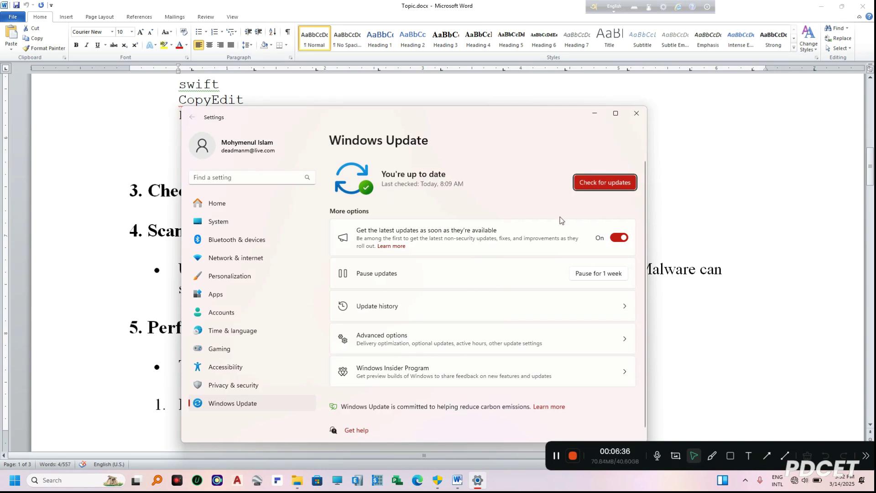
{"action": "left_click", "coordinate": [637, 113]}
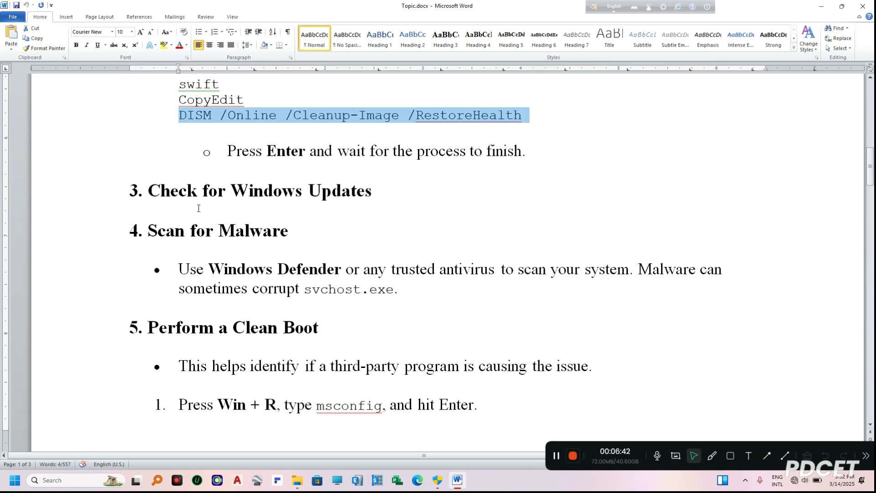
{"action": "scroll", "coordinate": [198, 204], "scroll_direction": "down", "scroll_amount": 1}
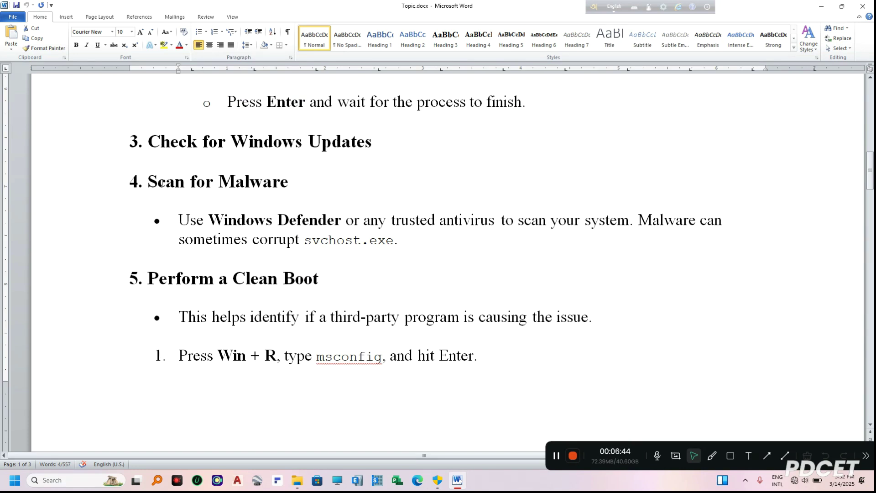
Step: Highlight the Scan for Malware heading and Windows Defender advice, then reveal the hidden tray icons
{"action": "left_click_drag", "start_coordinate": [150, 181], "coordinate": [263, 185]}
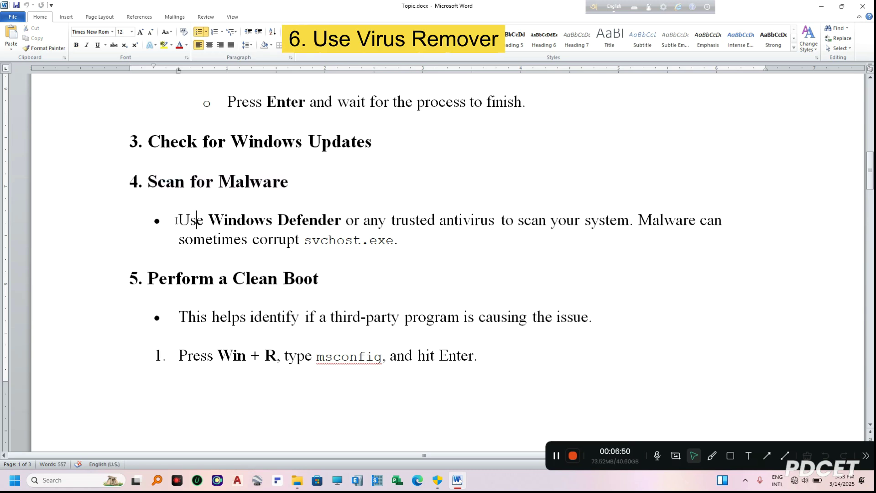
{"action": "left_click_drag", "start_coordinate": [180, 223], "coordinate": [695, 221]}
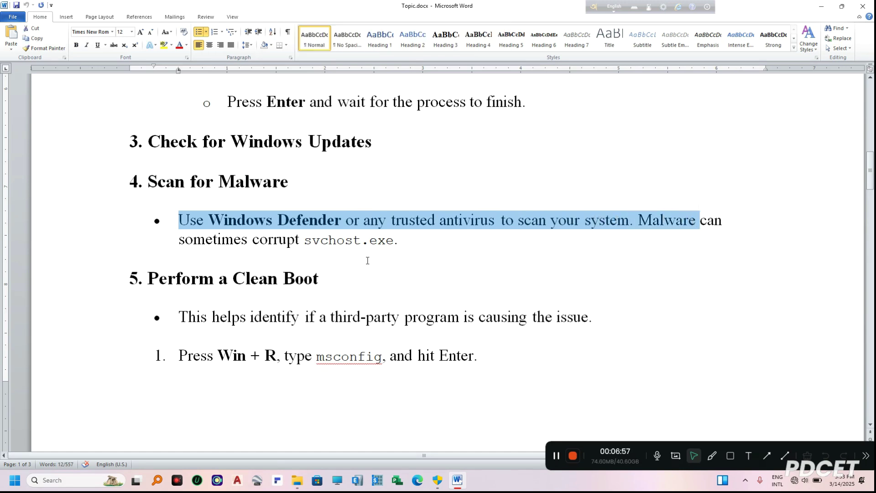
{"action": "left_click", "coordinate": [230, 225]}
{"action": "left_click_drag", "start_coordinate": [231, 220], "coordinate": [306, 216]}
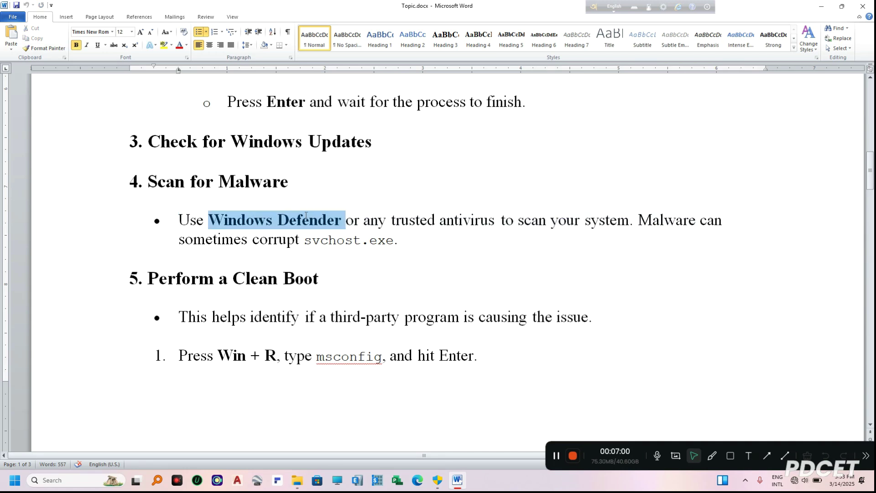
{"action": "left_click", "coordinate": [462, 245]}
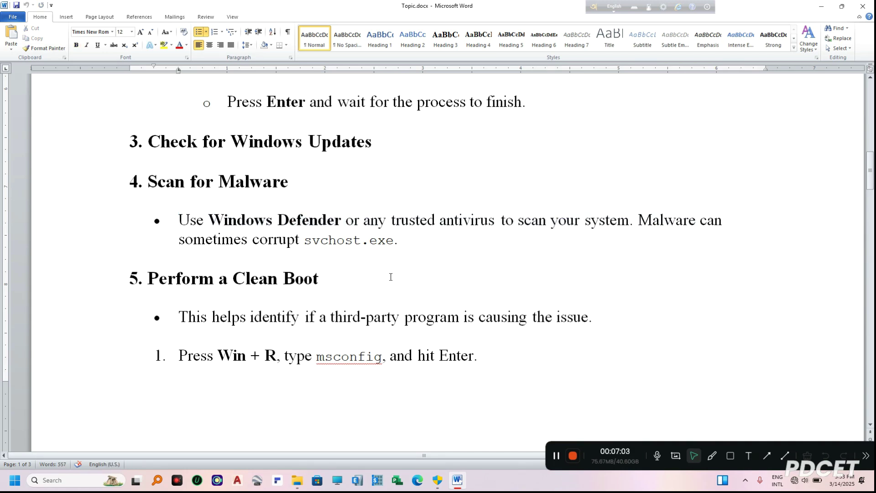
{"action": "left_click", "coordinate": [745, 480]}
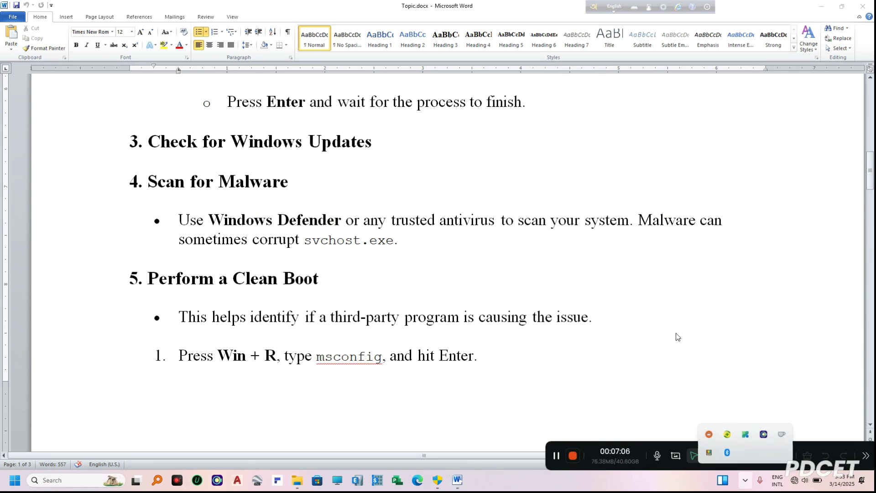
{"action": "right_click", "coordinate": [728, 434]}
{"action": "left_click", "coordinate": [754, 286]}
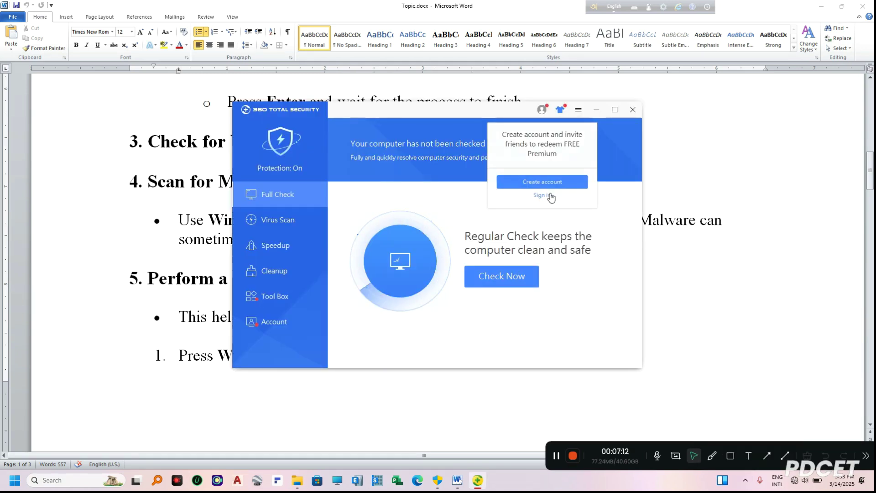
{"action": "left_click", "coordinate": [542, 195]}
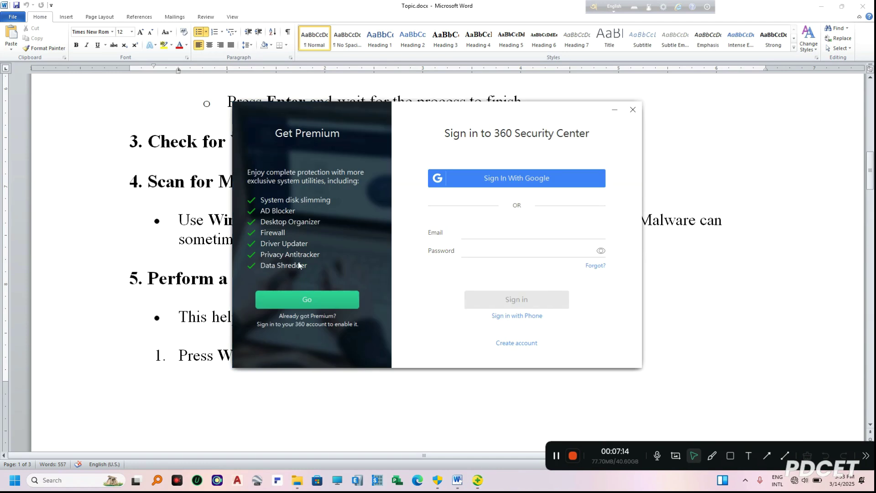
{"action": "left_click", "coordinate": [633, 110]}
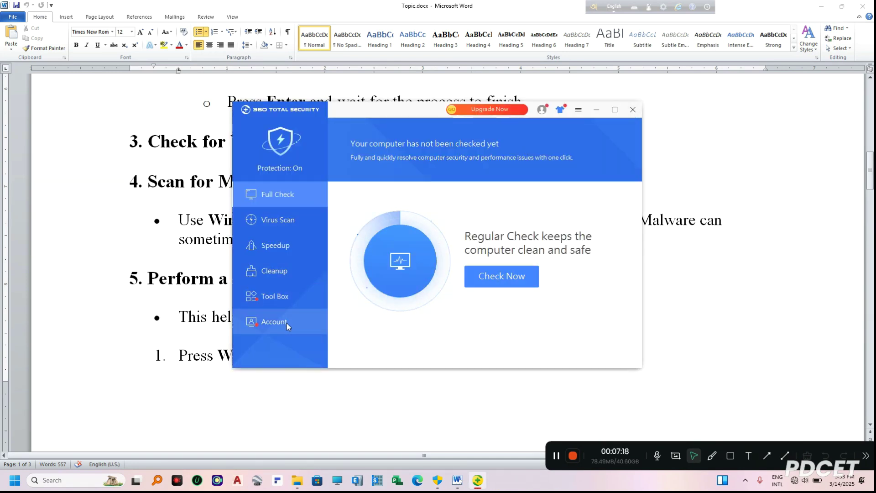
Step: Close 360 Total Security and bring up the editing options for 'msconfig' in the Clean Boot step
{"action": "left_click", "coordinate": [632, 111]}
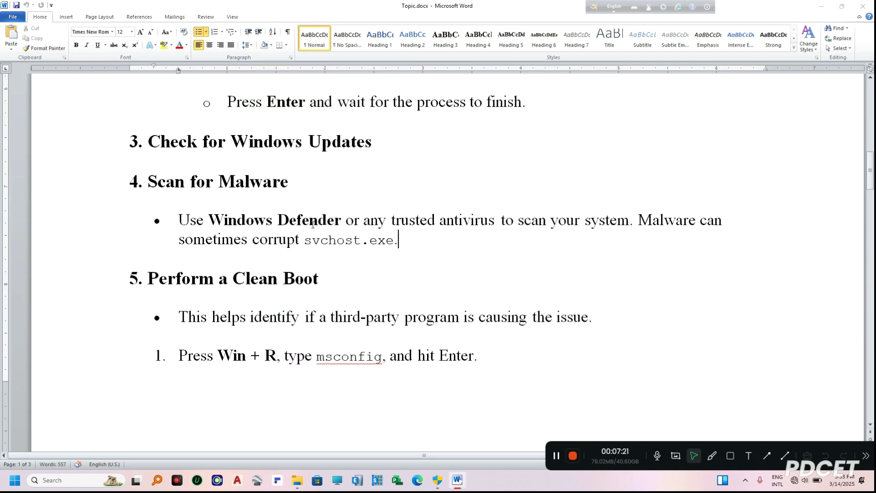
{"action": "scroll", "coordinate": [293, 265], "scroll_direction": "down", "scroll_amount": 1}
{"action": "scroll", "coordinate": [248, 260], "scroll_direction": "down", "scroll_amount": 1}
{"action": "scroll", "coordinate": [248, 260], "scroll_direction": "down", "scroll_amount": 1}
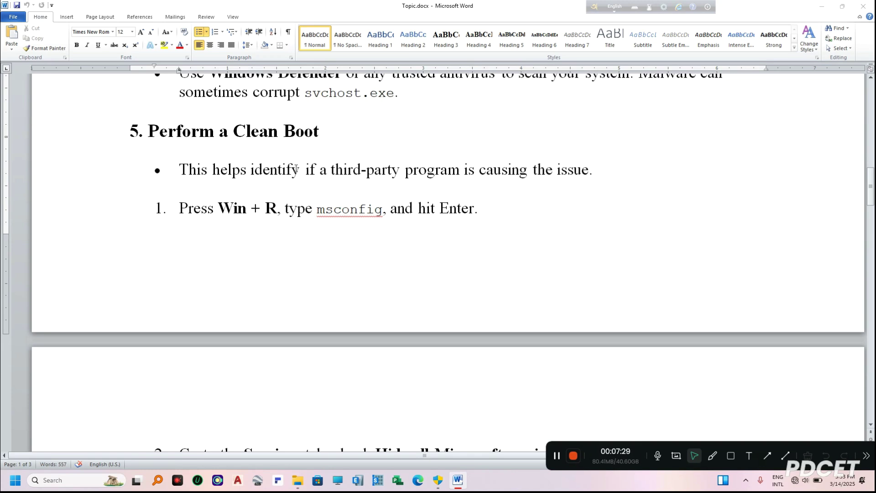
{"action": "scroll", "coordinate": [296, 170], "scroll_direction": "down", "scroll_amount": 1}
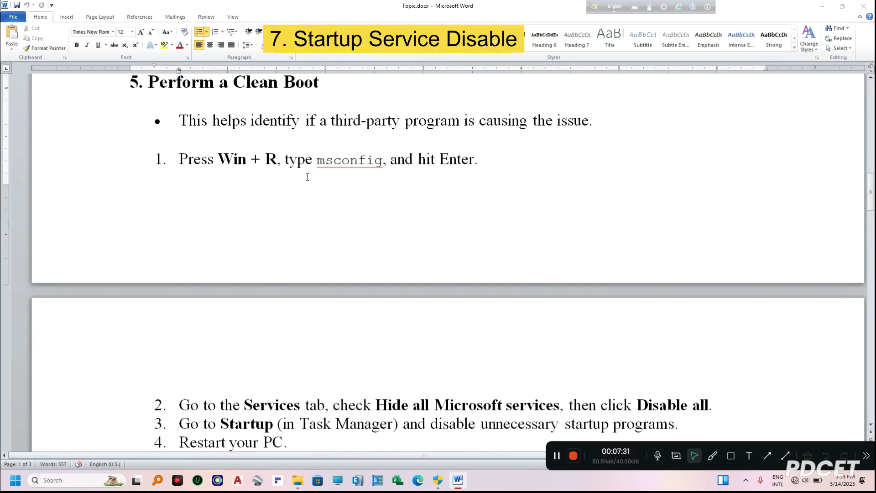
{"action": "scroll", "coordinate": [307, 177], "scroll_direction": "down", "scroll_amount": 1}
{"action": "left_click_drag", "start_coordinate": [317, 111], "coordinate": [382, 114]}
{"action": "right_click", "coordinate": [382, 116]}
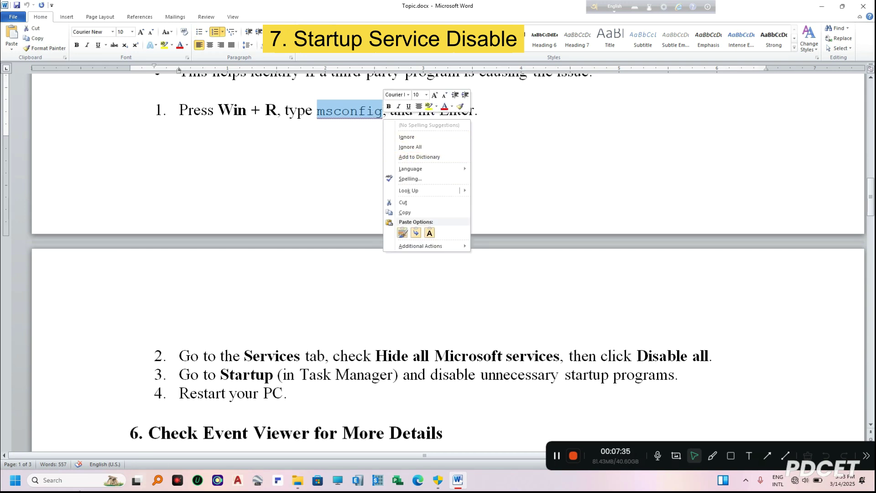
Step: Launch System Configuration with msconfig and open Task Manager from its Startup tab
{"action": "left_click", "coordinate": [53, 480]}
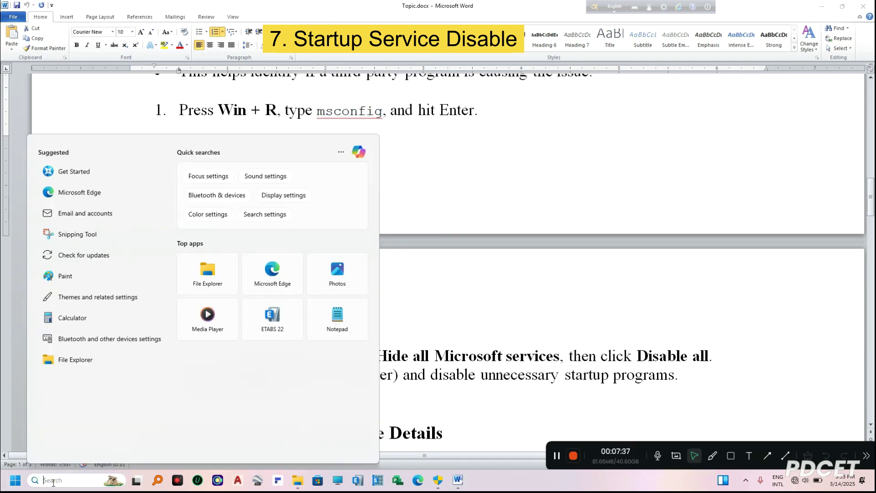
{"action": "type", "text": "mscon"}
{"action": "key", "text": "Return"}
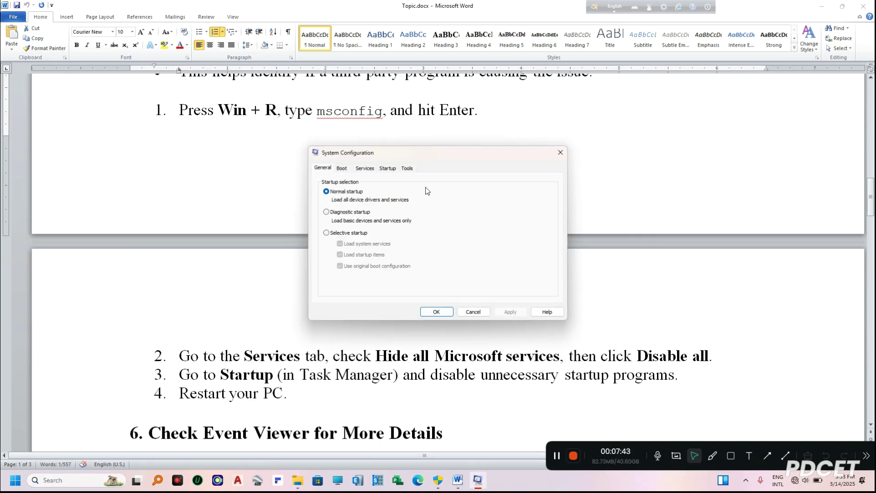
{"action": "left_click", "coordinate": [387, 169]}
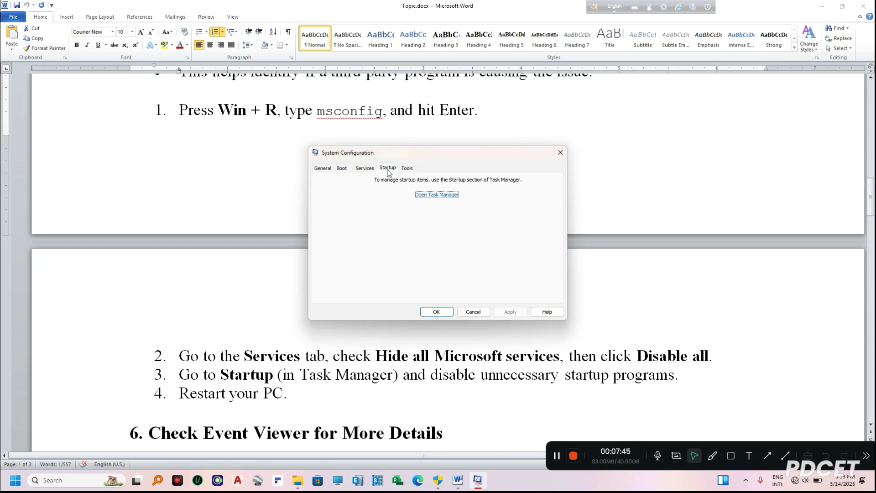
{"action": "left_click", "coordinate": [431, 196]}
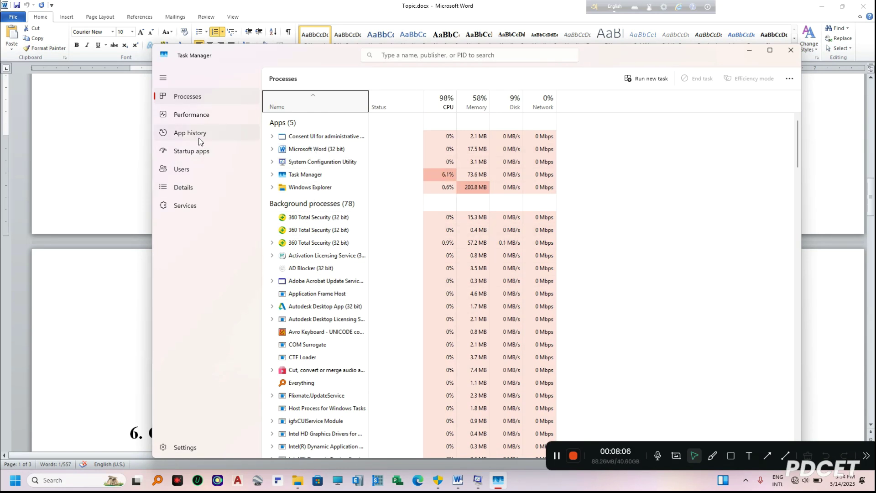
Step: Review the Startup apps entries 360Tray.exe, Phone Link and PC Manager
{"action": "left_click", "coordinate": [198, 150]}
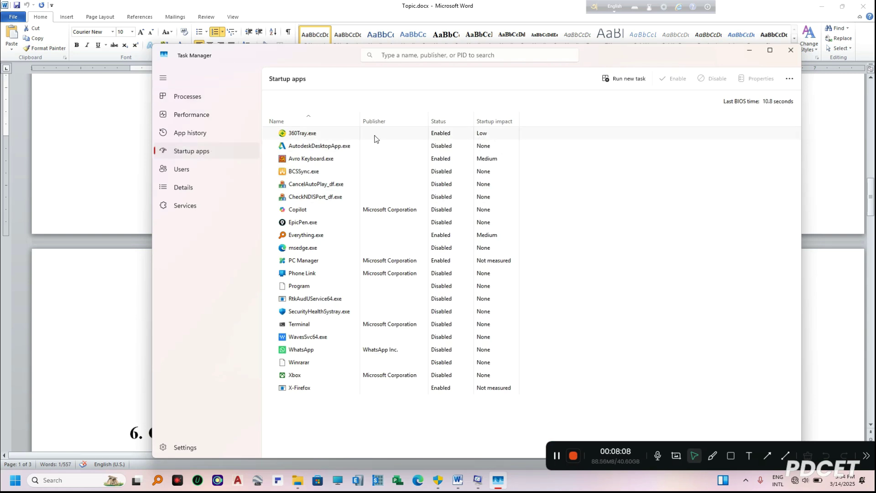
{"action": "right_click", "coordinate": [358, 137]}
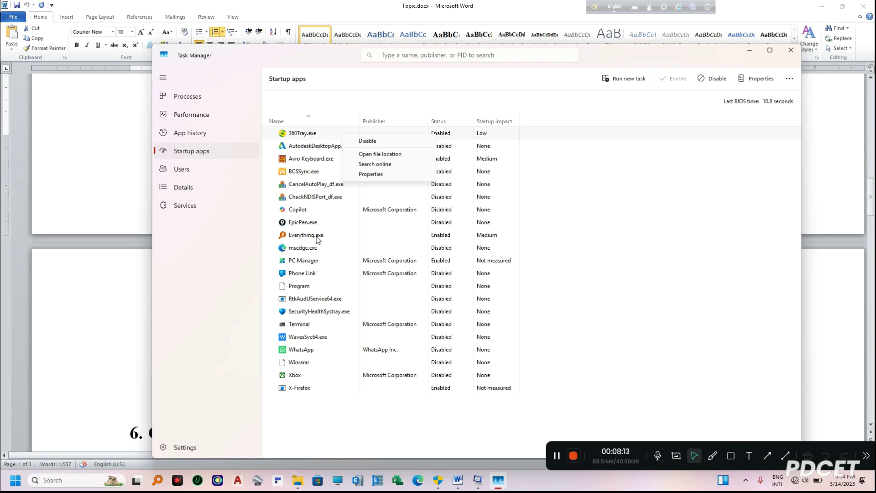
{"action": "left_click", "coordinate": [471, 277]}
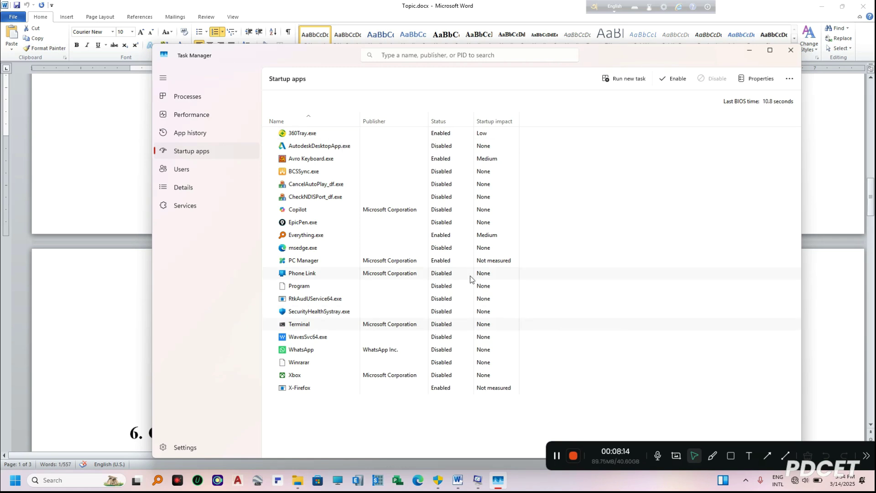
{"action": "left_click", "coordinate": [433, 265]}
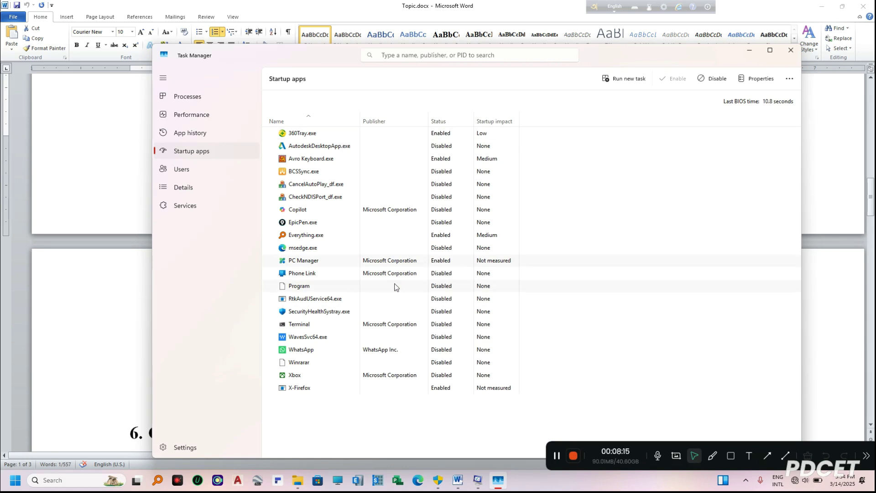
Step: Close Task Manager and System Configuration, then bring the startup apps list back up
{"action": "left_click", "coordinate": [791, 51]}
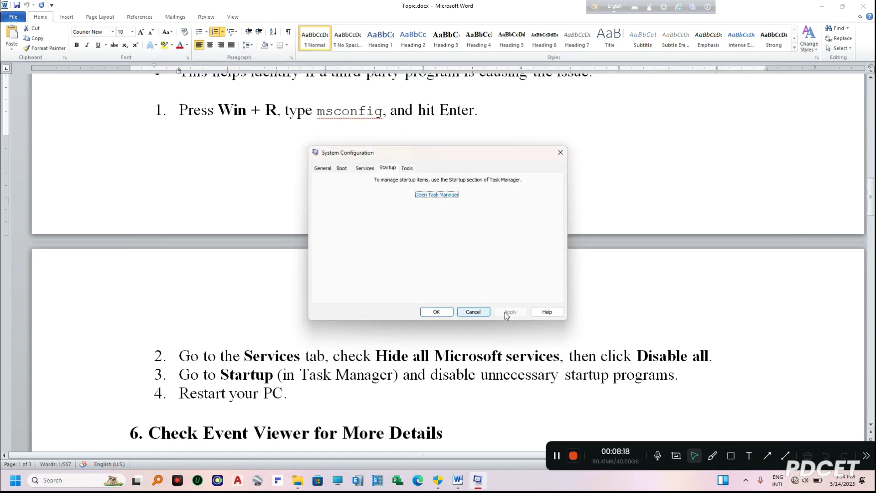
{"action": "left_click", "coordinate": [560, 152]}
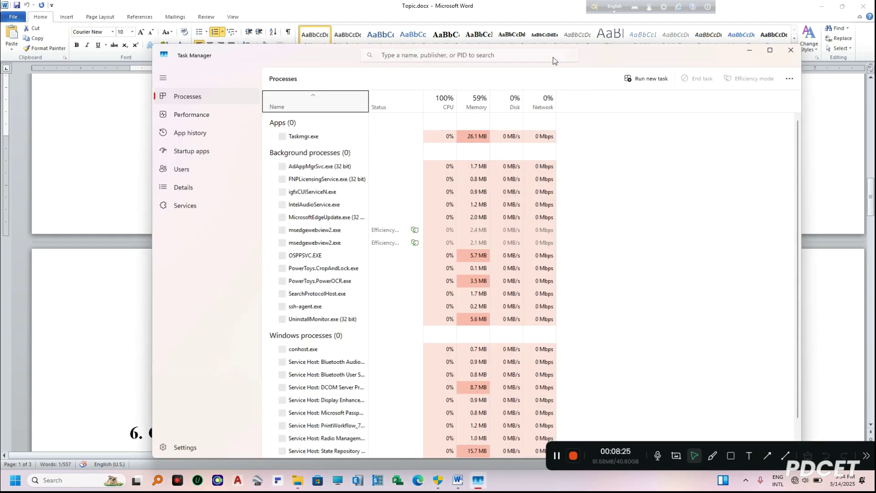
{"action": "left_click", "coordinate": [192, 152]}
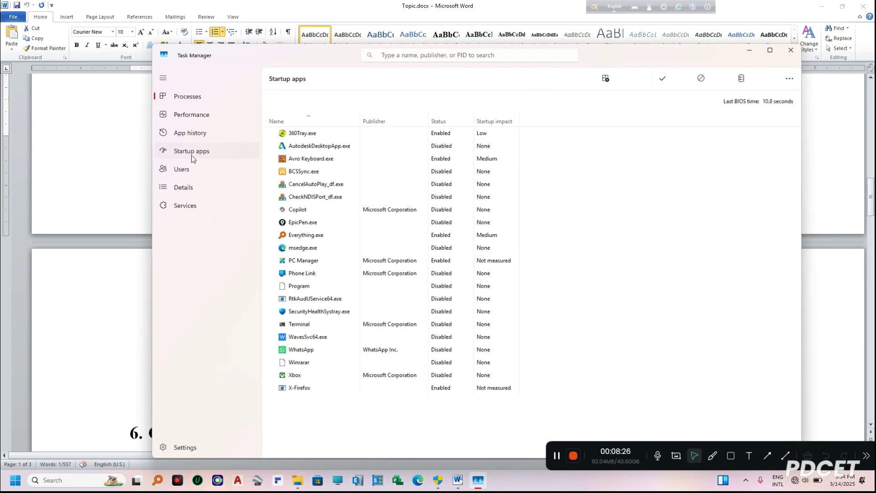
Step: Close Task Manager and read through the Repair Windows (Last Resort) section on Reset This PC
{"action": "left_click", "coordinate": [788, 51]}
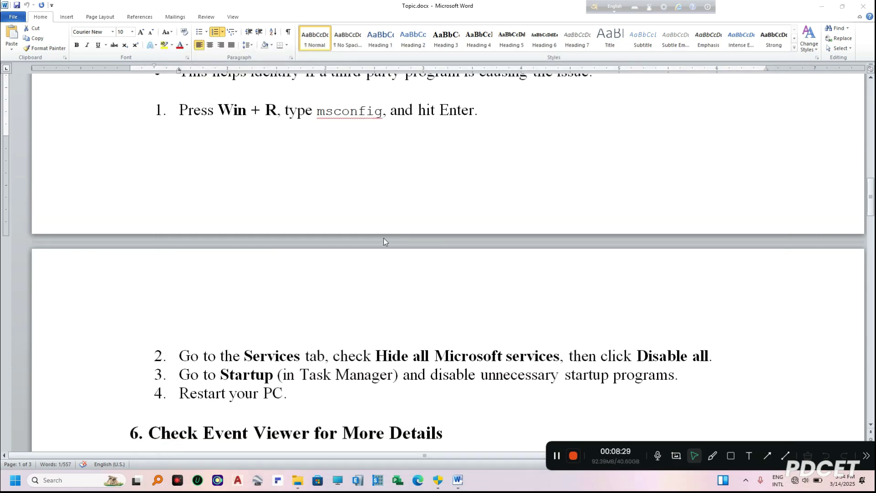
{"action": "scroll", "coordinate": [354, 286], "scroll_direction": "down", "scroll_amount": 3}
{"action": "scroll", "coordinate": [354, 286], "scroll_direction": "down", "scroll_amount": 4}
{"action": "scroll", "coordinate": [354, 286], "scroll_direction": "down", "scroll_amount": 2}
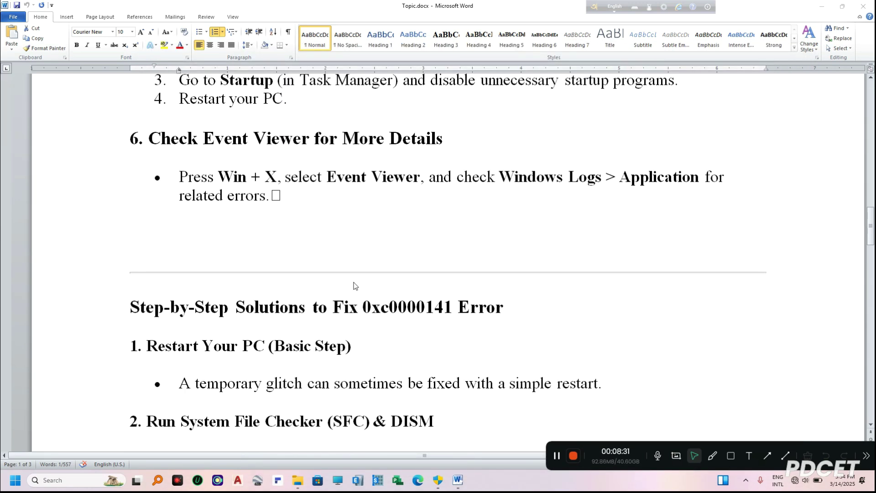
{"action": "scroll", "coordinate": [354, 286], "scroll_direction": "down", "scroll_amount": 2}
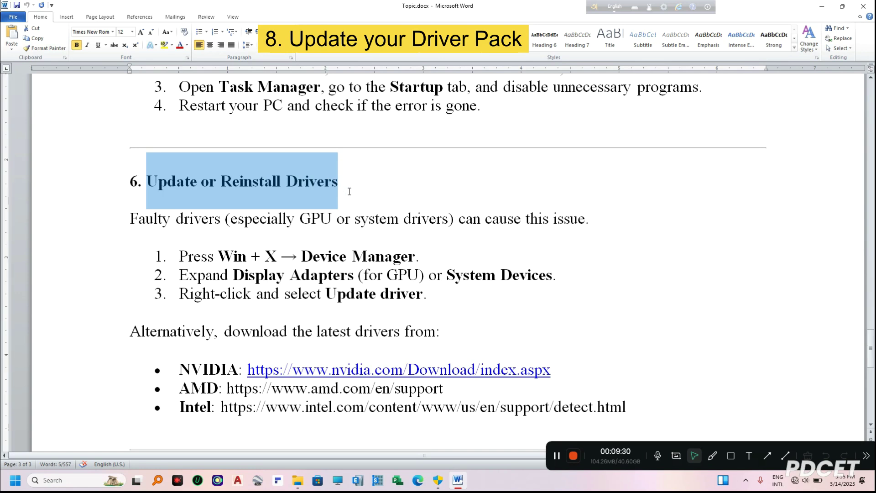
{"action": "scroll", "coordinate": [330, 296], "scroll_direction": "down", "scroll_amount": 6}
{"action": "scroll", "coordinate": [329, 296], "scroll_direction": "down", "scroll_amount": 1}
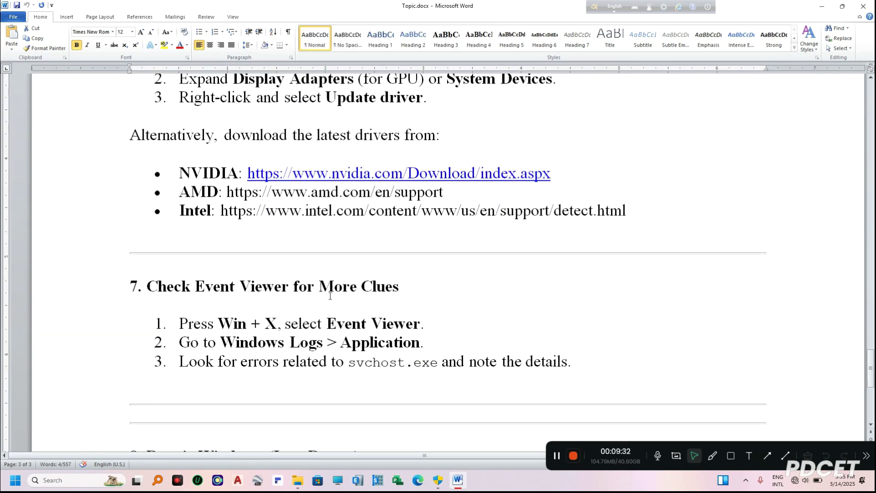
{"action": "scroll", "coordinate": [300, 296], "scroll_direction": "down", "scroll_amount": 3}
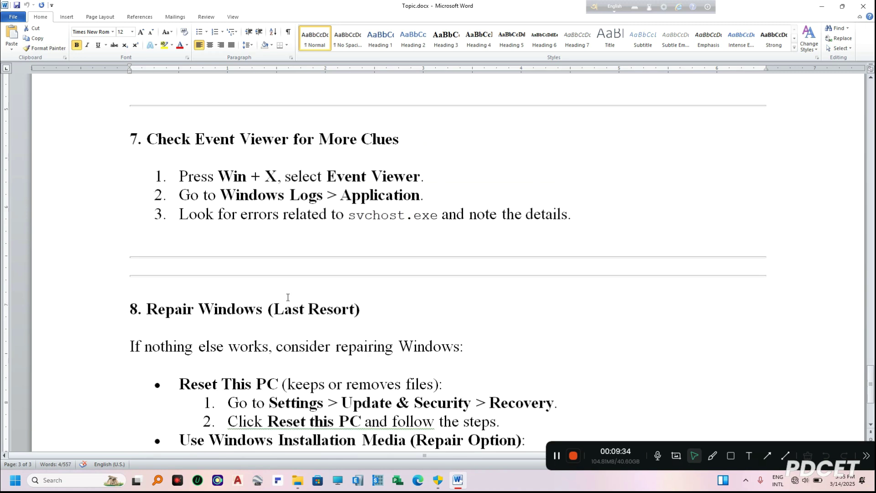
{"action": "scroll", "coordinate": [289, 297], "scroll_direction": "down", "scroll_amount": 1}
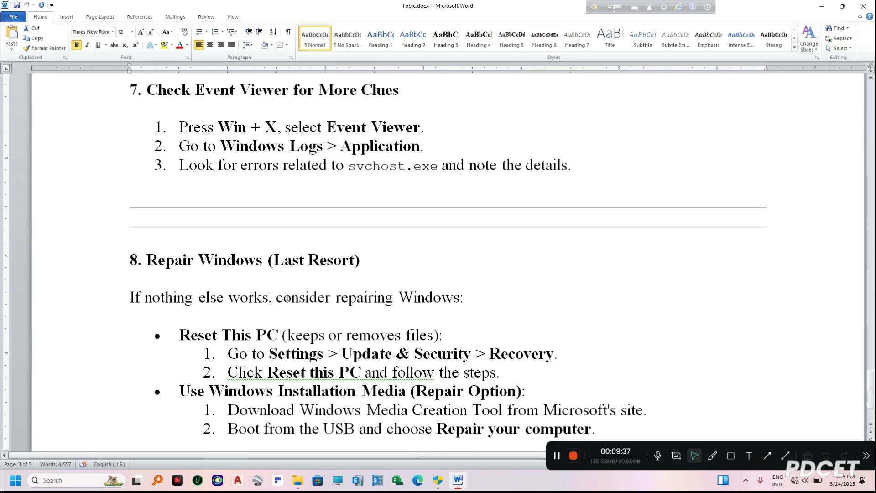
{"action": "left_click_drag", "start_coordinate": [180, 165], "coordinate": [579, 191]}
{"action": "scroll", "coordinate": [274, 284], "scroll_direction": "down", "scroll_amount": 2}
{"action": "left_click_drag", "start_coordinate": [146, 161], "coordinate": [360, 163]}
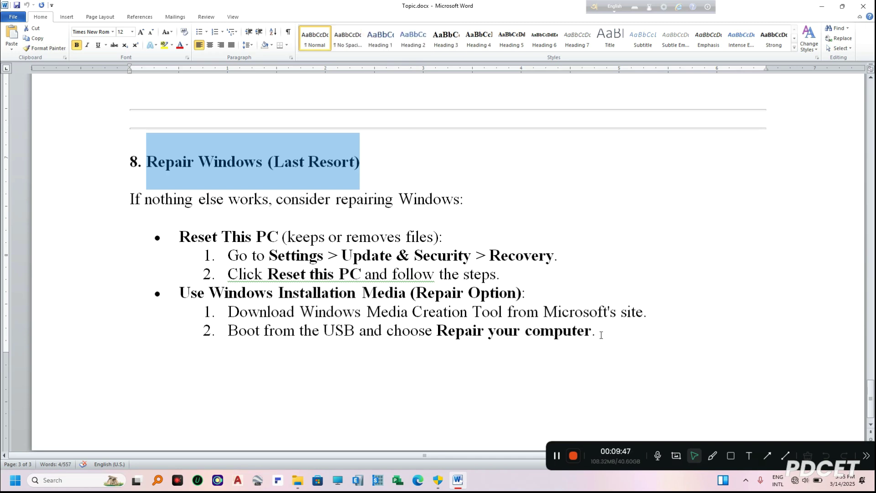
{"action": "left_click_drag", "start_coordinate": [601, 335], "coordinate": [390, 185]}
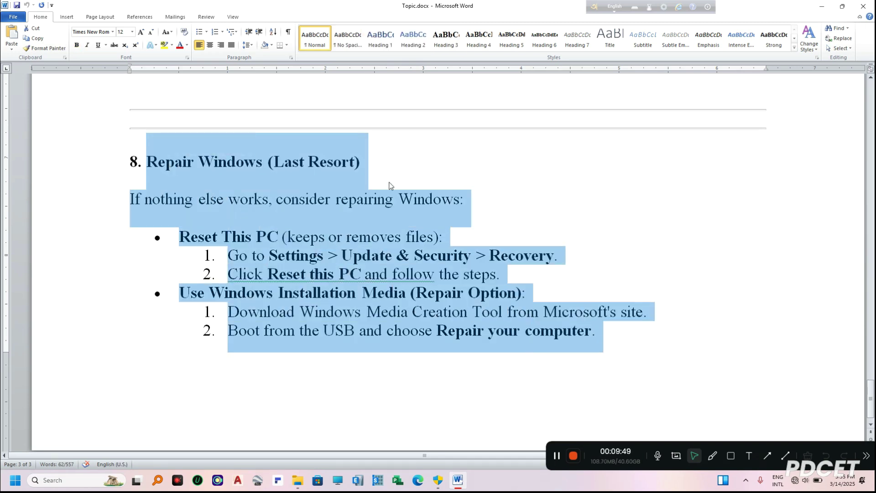
{"action": "scroll", "coordinate": [390, 186], "scroll_direction": "up", "scroll_amount": 5}
{"action": "scroll", "coordinate": [348, 299], "scroll_direction": "up", "scroll_amount": 1}
{"action": "scroll", "coordinate": [347, 299], "scroll_direction": "up", "scroll_amount": 2}
{"action": "scroll", "coordinate": [347, 299], "scroll_direction": "up", "scroll_amount": 4}
{"action": "scroll", "coordinate": [347, 299], "scroll_direction": "down", "scroll_amount": 6}
{"action": "scroll", "coordinate": [347, 300], "scroll_direction": "down", "scroll_amount": 6}
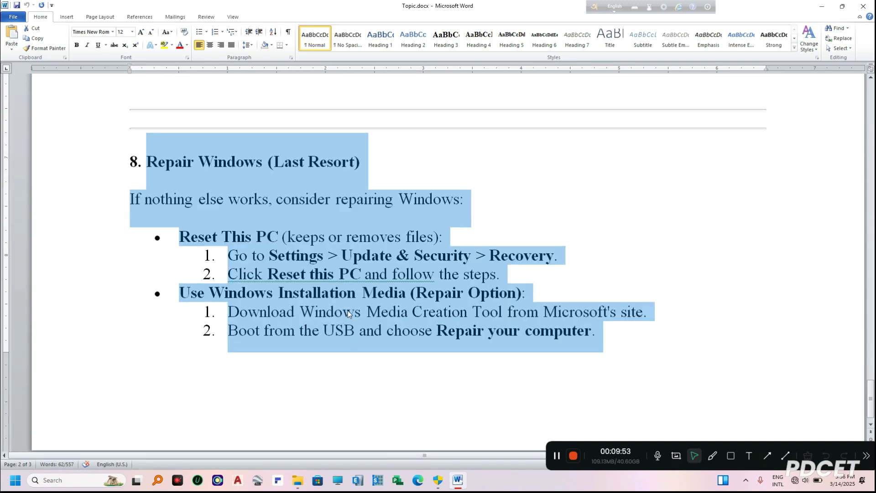
{"action": "left_click", "coordinate": [605, 367]}
Step: Close the Word document and File Explorer windows, leaving the desktop showing
{"action": "left_click", "coordinate": [864, 6]}
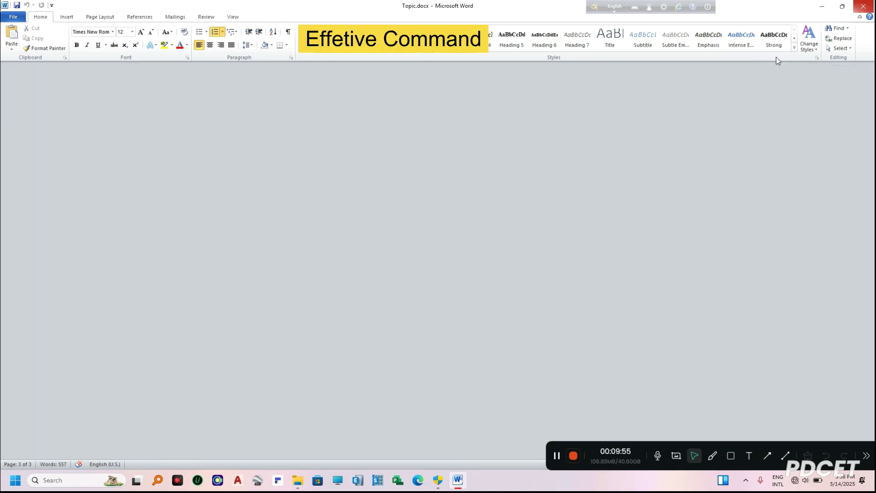
{"action": "left_click", "coordinate": [863, 6]}
{"action": "right_click", "coordinate": [494, 164]}
{"action": "left_click", "coordinate": [523, 200]}
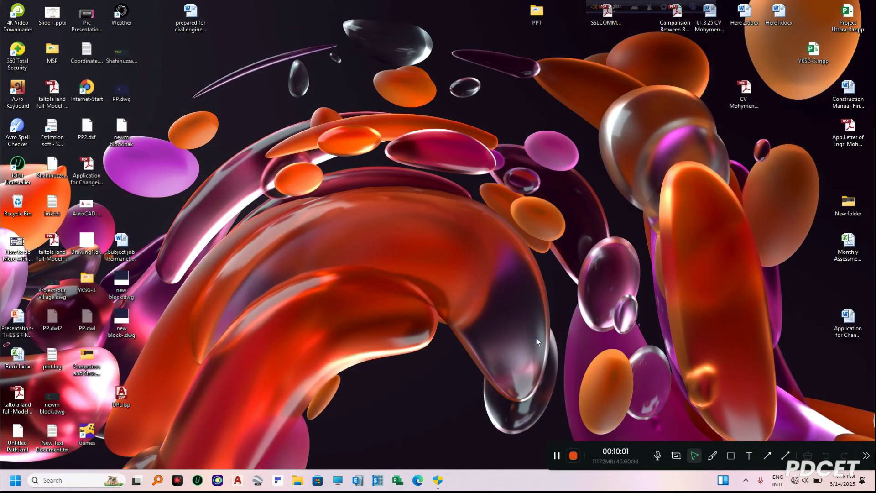
Step: In a maximized Task Manager, open Desktop Window Manager's file location
{"action": "key", "text": "ctrl+shift+Escape"}
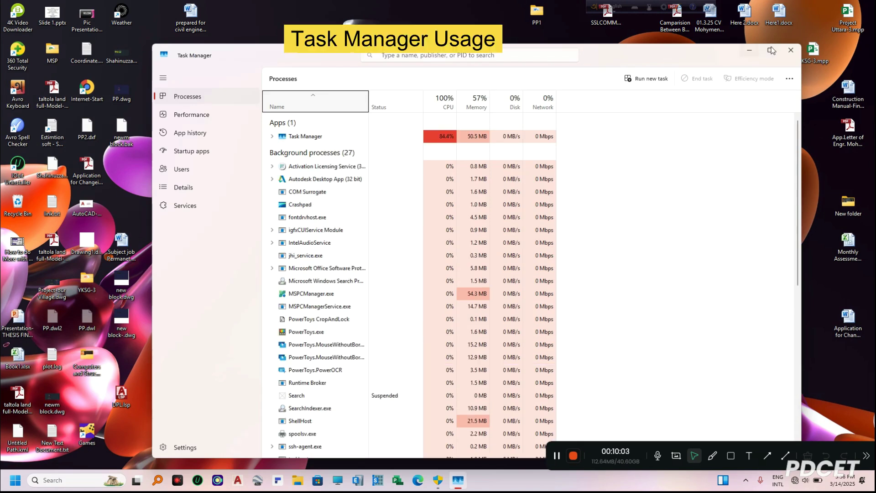
{"action": "left_click", "coordinate": [773, 50]}
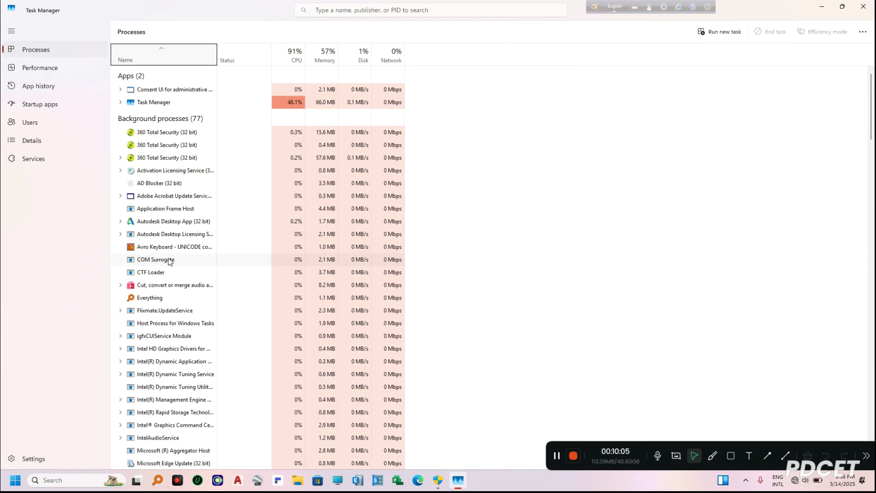
{"action": "scroll", "coordinate": [169, 263], "scroll_direction": "down", "scroll_amount": 3}
{"action": "scroll", "coordinate": [168, 277], "scroll_direction": "down", "scroll_amount": 2}
{"action": "scroll", "coordinate": [168, 292], "scroll_direction": "down", "scroll_amount": 3}
{"action": "scroll", "coordinate": [168, 292], "scroll_direction": "down", "scroll_amount": 3}
{"action": "scroll", "coordinate": [164, 343], "scroll_direction": "down", "scroll_amount": 6}
{"action": "scroll", "coordinate": [146, 391], "scroll_direction": "down", "scroll_amount": 4}
{"action": "scroll", "coordinate": [157, 405], "scroll_direction": "down", "scroll_amount": 3}
{"action": "scroll", "coordinate": [154, 405], "scroll_direction": "down", "scroll_amount": 5}
{"action": "scroll", "coordinate": [153, 404], "scroll_direction": "down", "scroll_amount": 5}
{"action": "scroll", "coordinate": [152, 407], "scroll_direction": "down", "scroll_amount": 5}
{"action": "scroll", "coordinate": [153, 407], "scroll_direction": "down", "scroll_amount": 5}
{"action": "scroll", "coordinate": [156, 410], "scroll_direction": "down", "scroll_amount": 5}
{"action": "scroll", "coordinate": [159, 409], "scroll_direction": "down", "scroll_amount": 2}
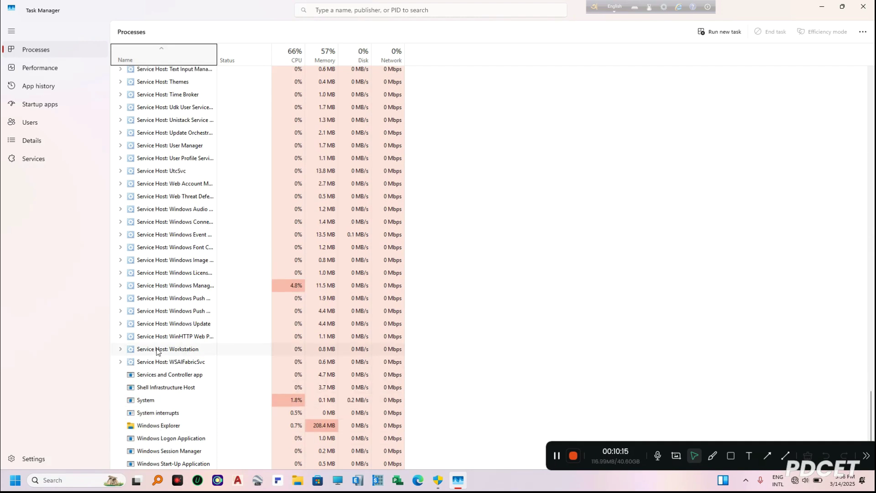
{"action": "scroll", "coordinate": [157, 351], "scroll_direction": "up", "scroll_amount": 1}
{"action": "scroll", "coordinate": [157, 351], "scroll_direction": "up", "scroll_amount": 4}
{"action": "scroll", "coordinate": [158, 351], "scroll_direction": "up", "scroll_amount": 3}
{"action": "scroll", "coordinate": [158, 352], "scroll_direction": "up", "scroll_amount": 3}
{"action": "scroll", "coordinate": [158, 351], "scroll_direction": "up", "scroll_amount": 5}
{"action": "scroll", "coordinate": [158, 349], "scroll_direction": "up", "scroll_amount": 4}
{"action": "scroll", "coordinate": [159, 343], "scroll_direction": "up", "scroll_amount": 3}
{"action": "scroll", "coordinate": [161, 130], "scroll_direction": "up", "scroll_amount": 1}
{"action": "scroll", "coordinate": [161, 131], "scroll_direction": "up", "scroll_amount": 2}
{"action": "right_click", "coordinate": [172, 116]}
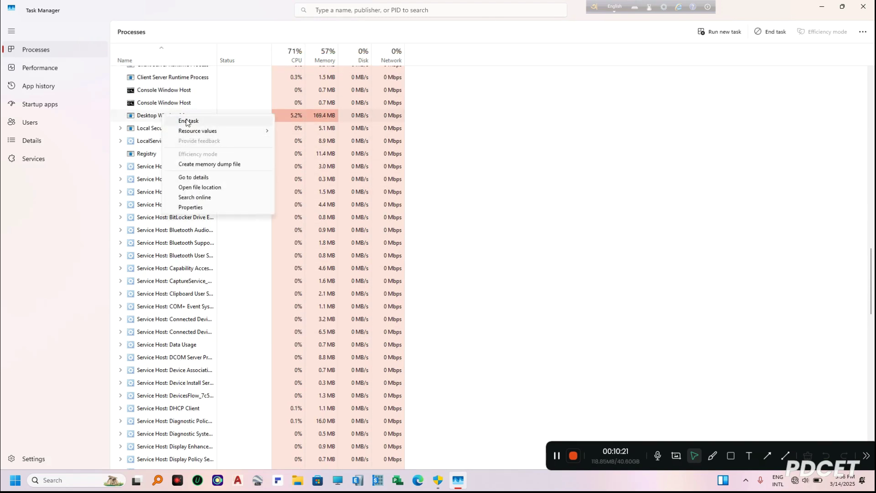
{"action": "left_click", "coordinate": [492, 146]}
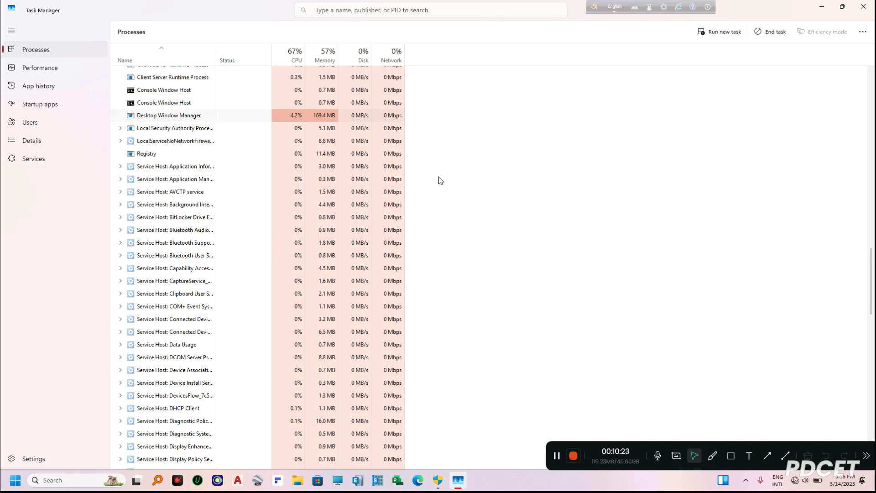
{"action": "right_click", "coordinate": [170, 116]}
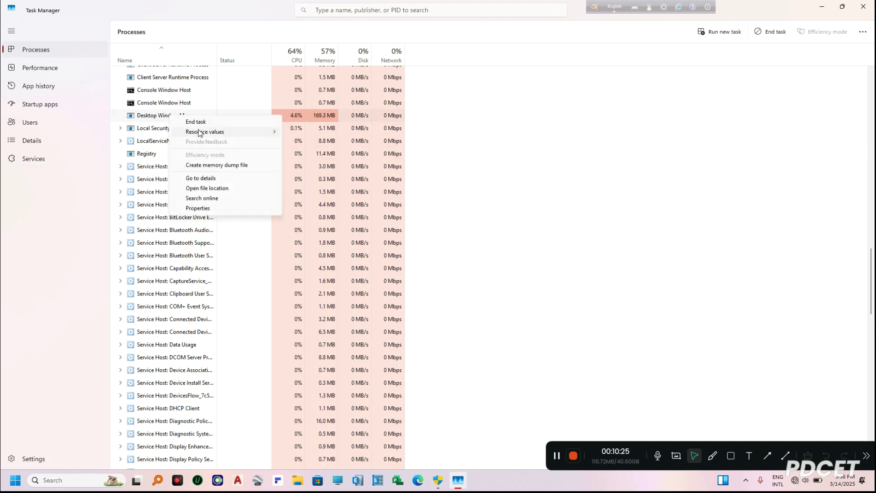
{"action": "left_click", "coordinate": [205, 189]}
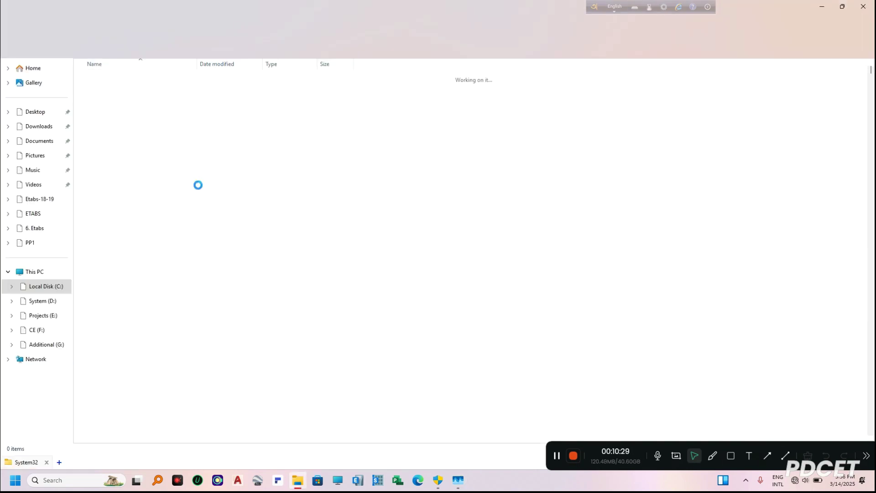
{"action": "scroll", "coordinate": [123, 424], "scroll_direction": "down", "scroll_amount": 4}
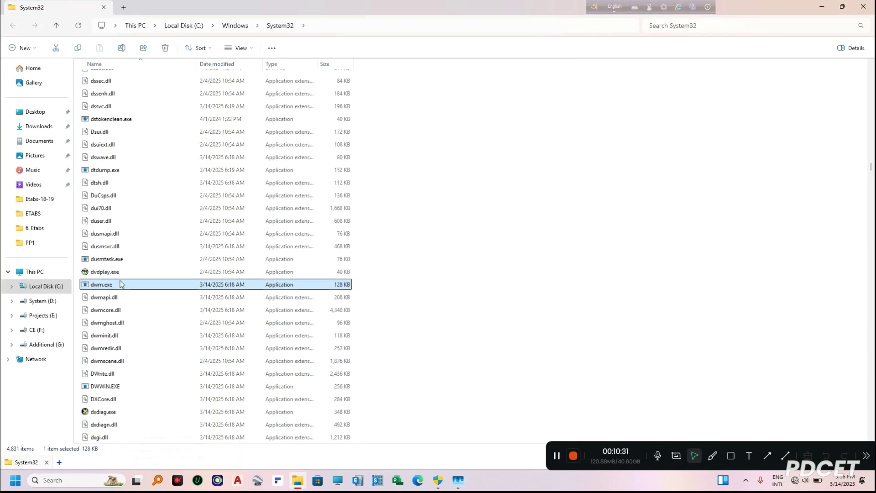
Step: Look over the context menu for dwm.exe in System32, then dismiss it
{"action": "right_click", "coordinate": [123, 284]}
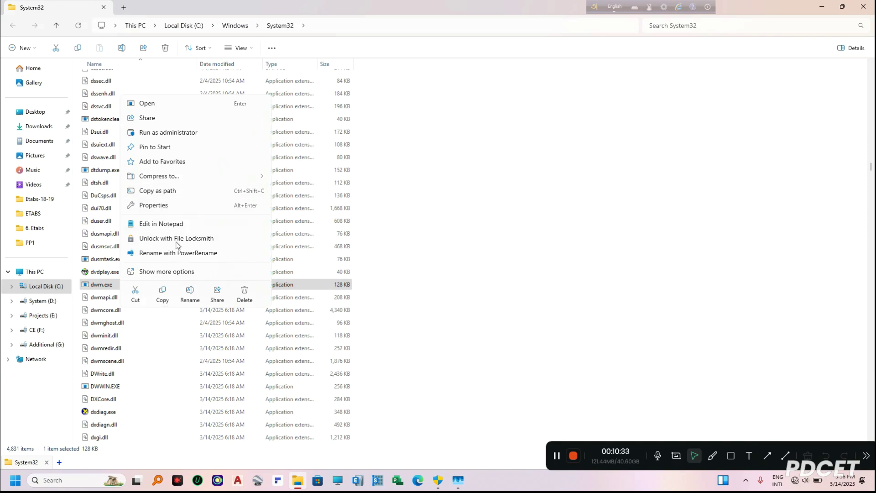
{"action": "left_click", "coordinate": [561, 265]}
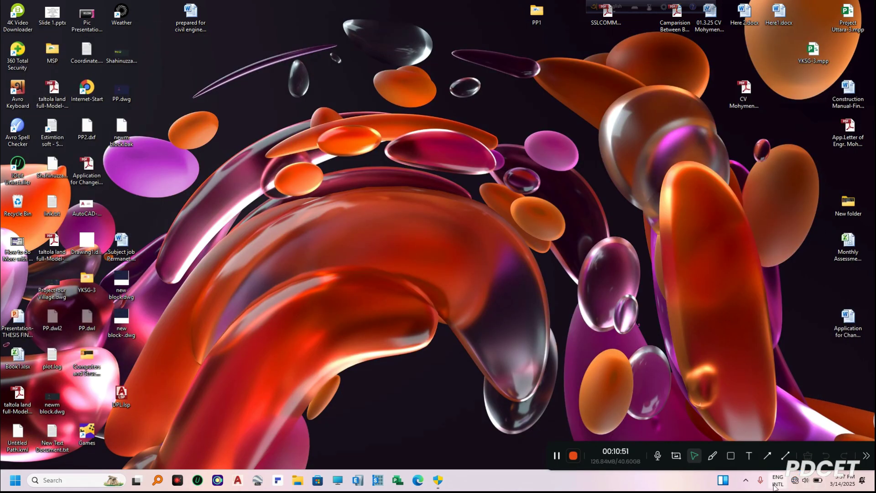
{"action": "left_click", "coordinate": [746, 480]}
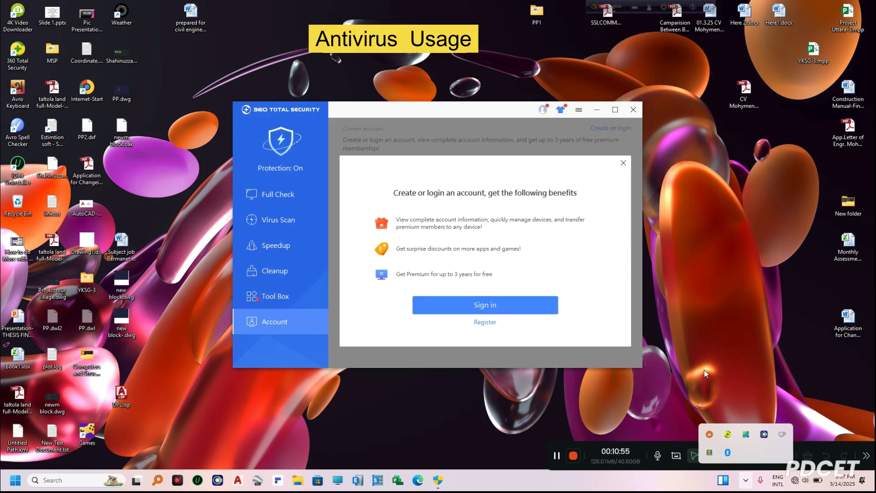
{"action": "left_click", "coordinate": [494, 323]}
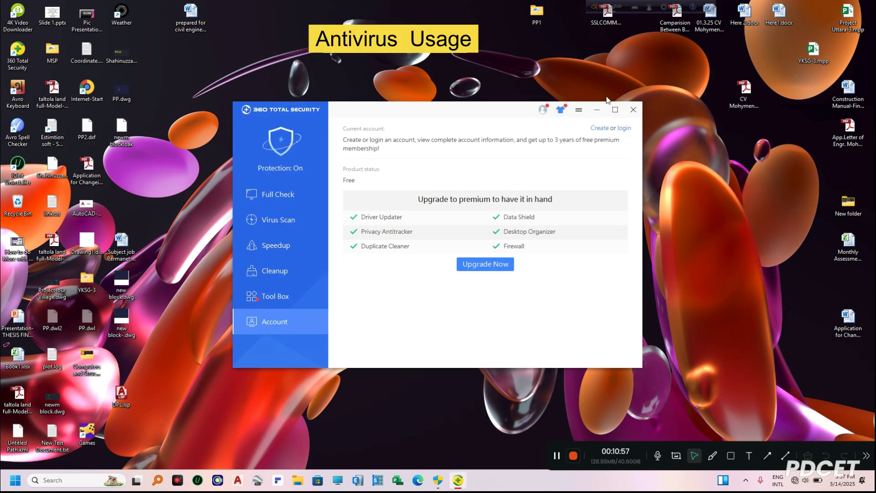
{"action": "left_click", "coordinate": [634, 109]}
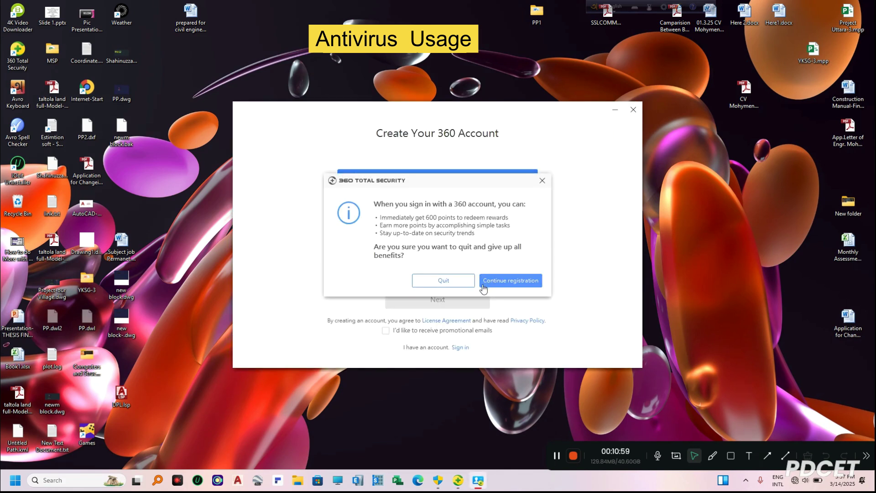
{"action": "left_click", "coordinate": [452, 283]}
{"action": "left_click", "coordinate": [626, 109]}
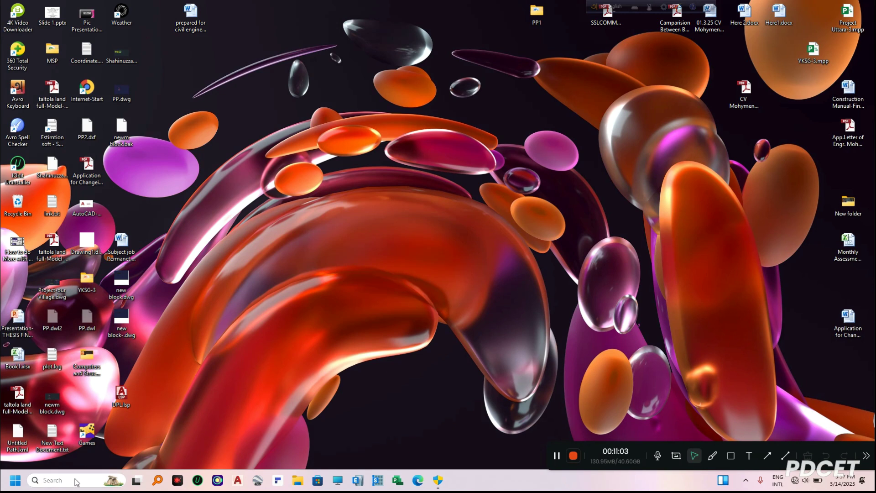
{"action": "left_click", "coordinate": [70, 483]}
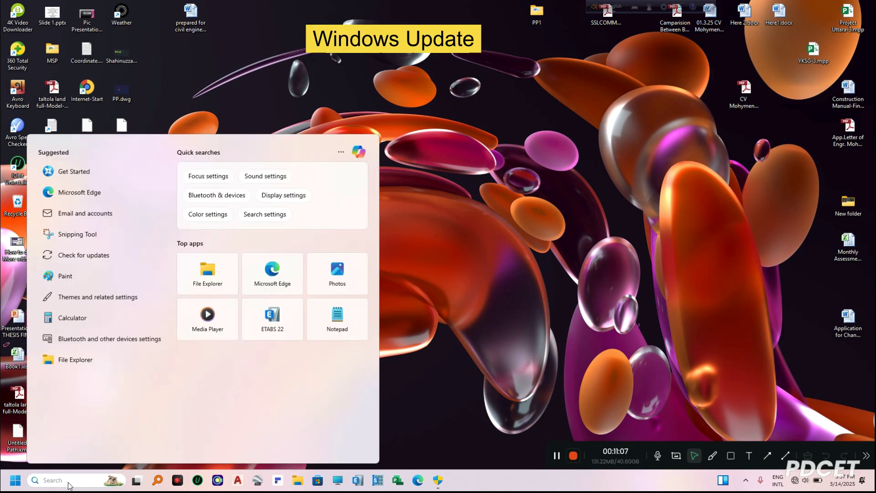
{"action": "type", "text": "u"}
{"action": "key", "text": "BackSpace"}
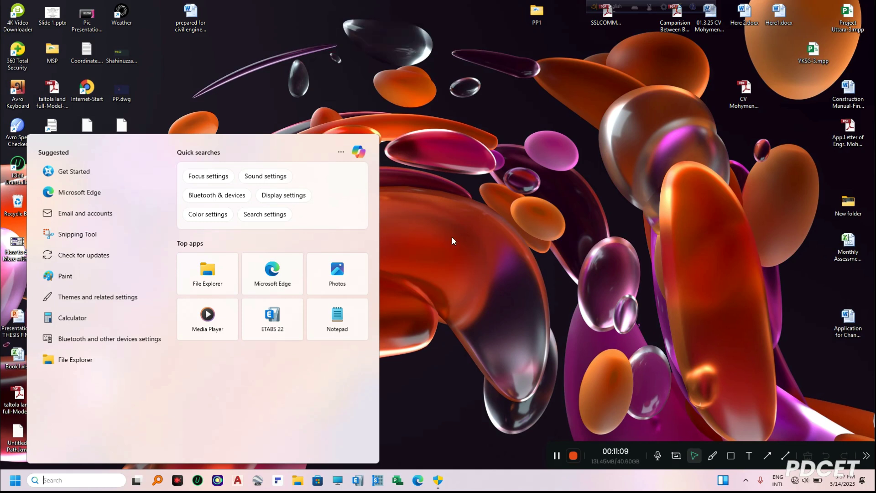
{"action": "left_click", "coordinate": [452, 241]}
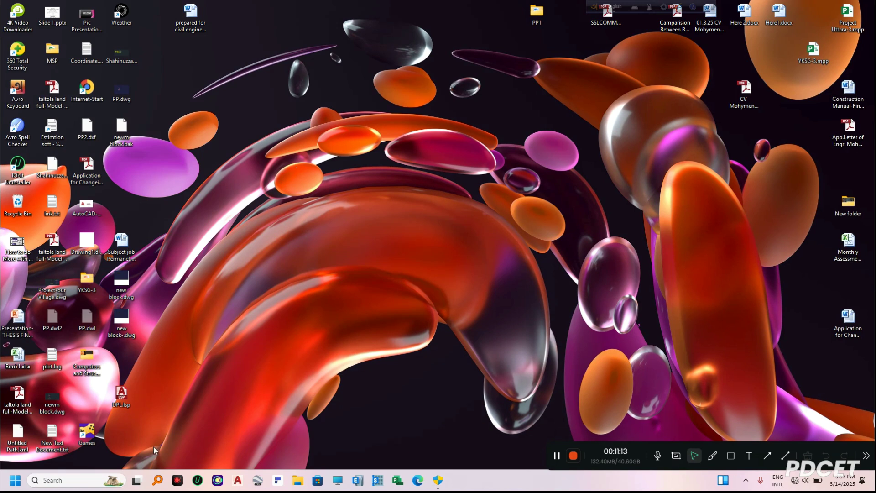
{"action": "left_click", "coordinate": [93, 483]}
{"action": "type", "text": "r"}
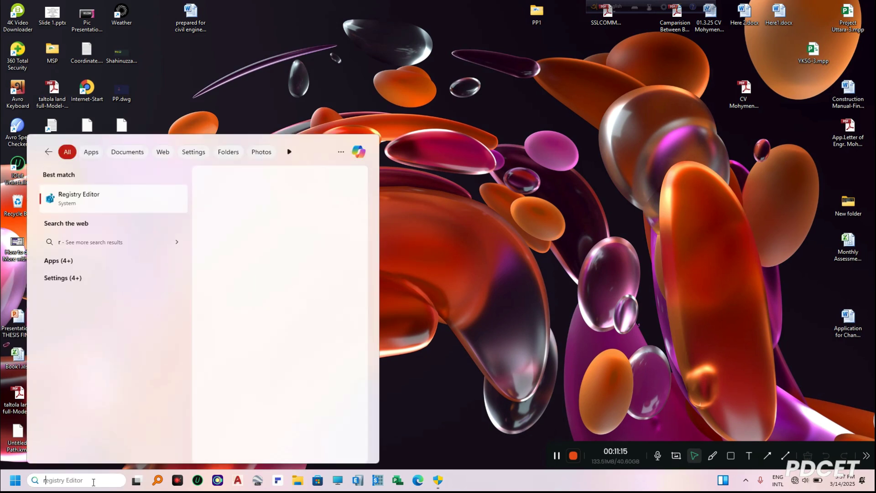
{"action": "type", "text": "ese"}
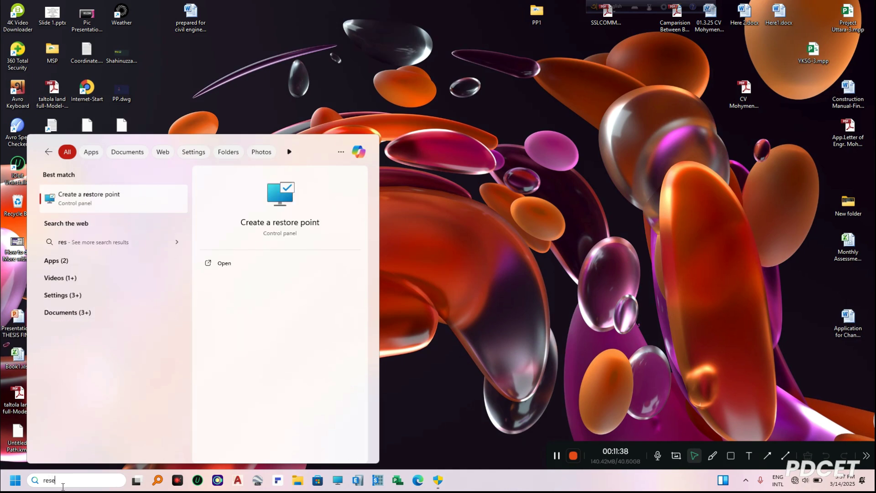
{"action": "type", "text": "t pc"}
{"action": "key", "text": "Return"}
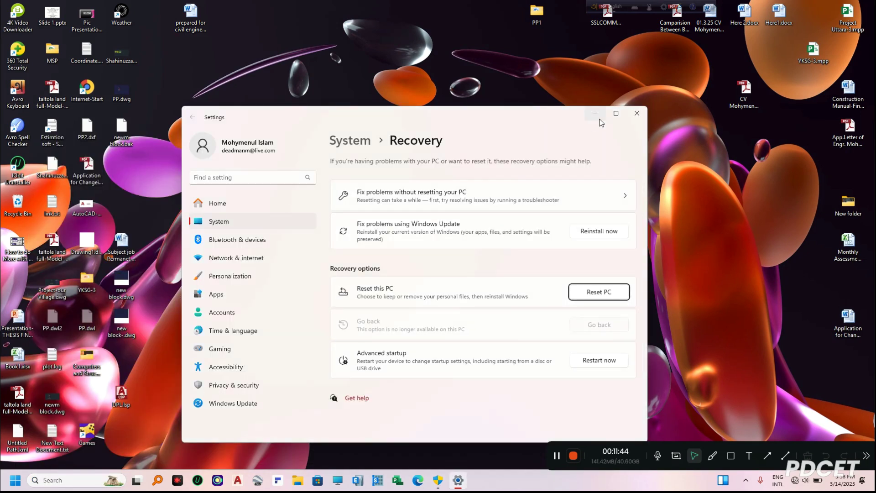
{"action": "left_click", "coordinate": [617, 113]}
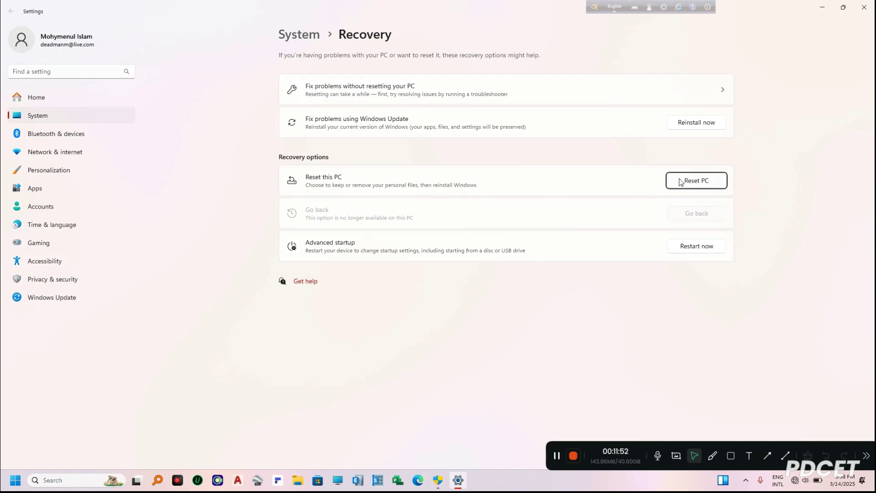
{"action": "left_click", "coordinate": [864, 7]}
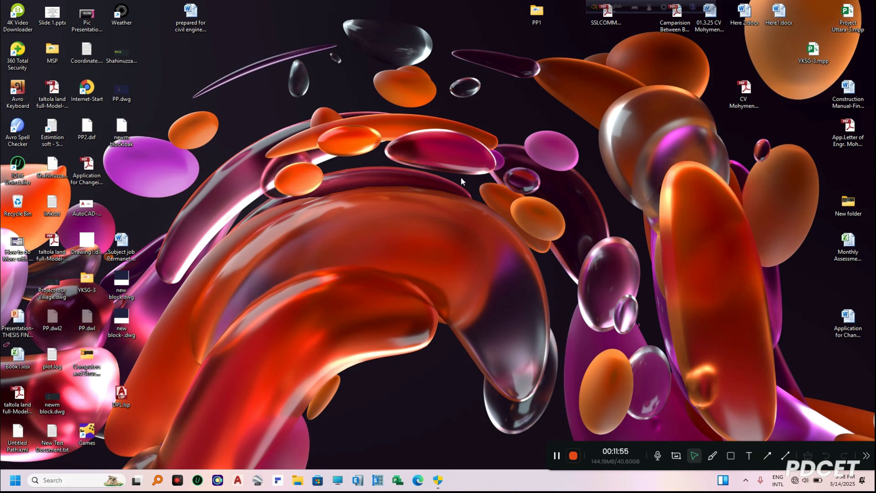
Step: Open the svchost.exe 0xc0000141 error screenshot from PP1 in Photos, then close it
{"action": "double_click", "coordinate": [544, 15]}
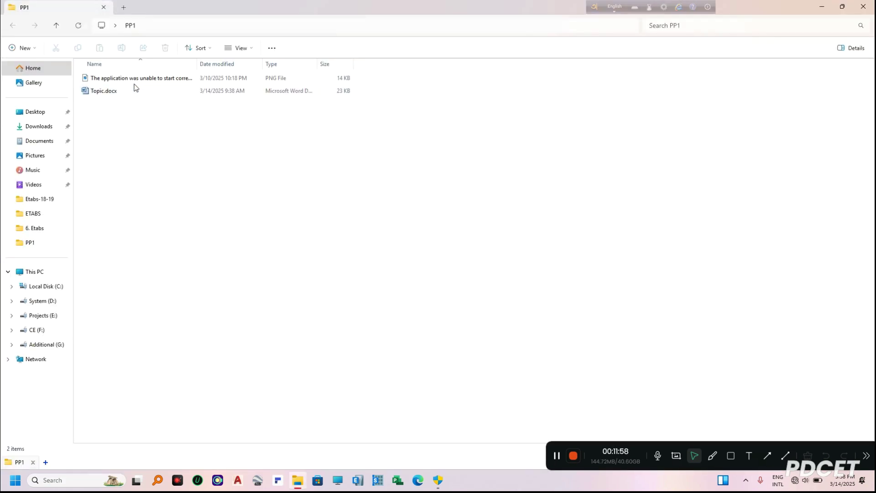
{"action": "left_click", "coordinate": [135, 85]}
{"action": "double_click", "coordinate": [135, 84]}
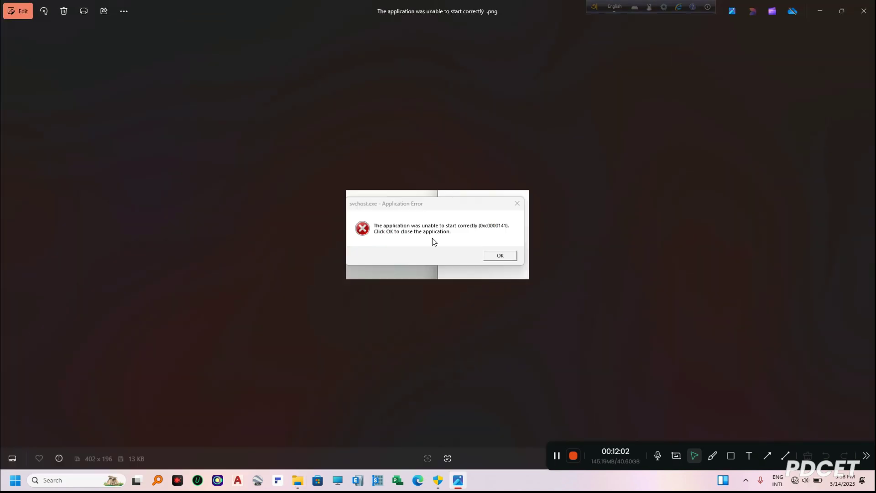
{"action": "scroll", "coordinate": [421, 237], "scroll_direction": "up", "scroll_amount": 3}
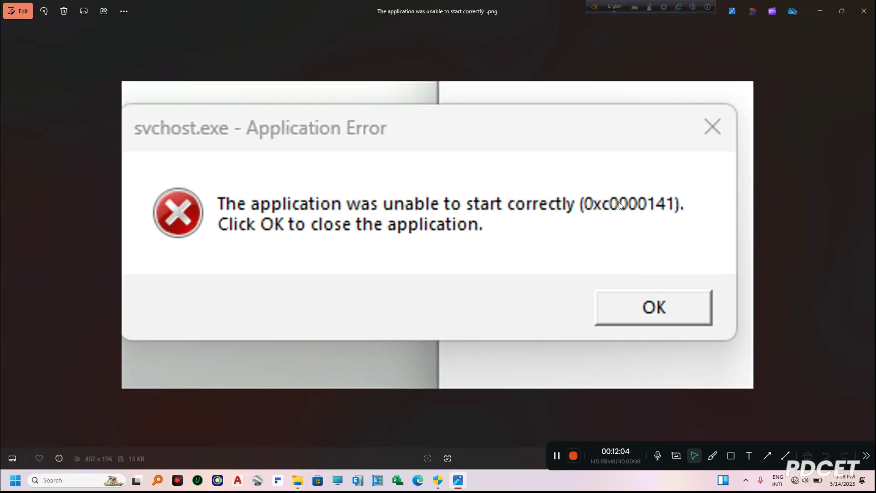
{"action": "scroll", "coordinate": [625, 204], "scroll_direction": "up", "scroll_amount": 1}
{"action": "scroll", "coordinate": [548, 206], "scroll_direction": "up", "scroll_amount": 1}
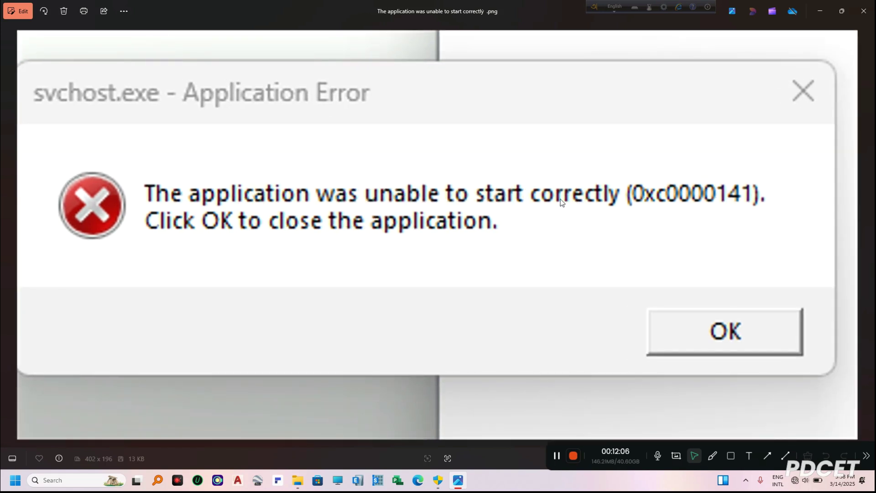
{"action": "left_click", "coordinate": [863, 11]}
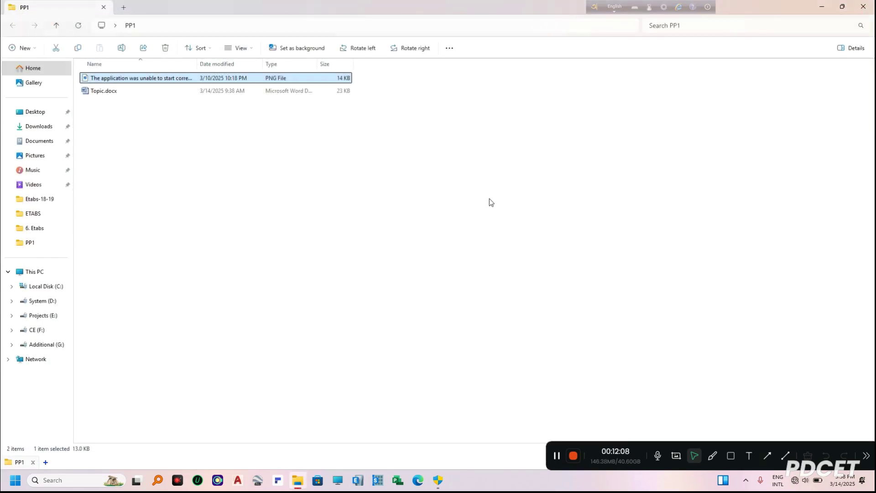